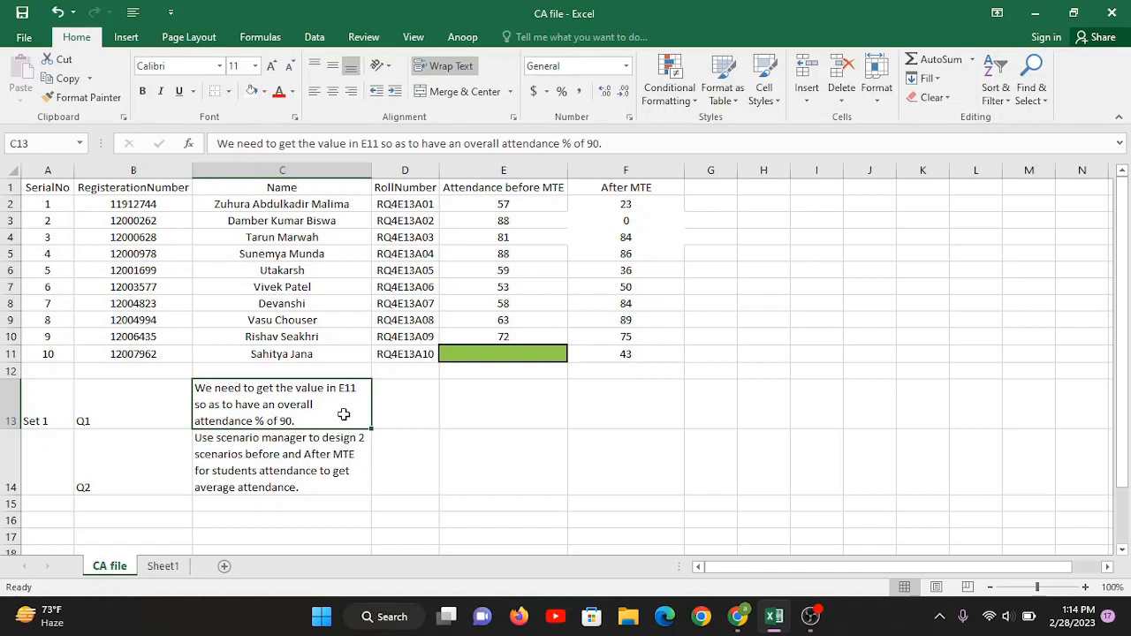
Read questions Q1 and Q2 in C13 and C14, and check the blank attendance cell E11 they refer to
left_click(494, 356)
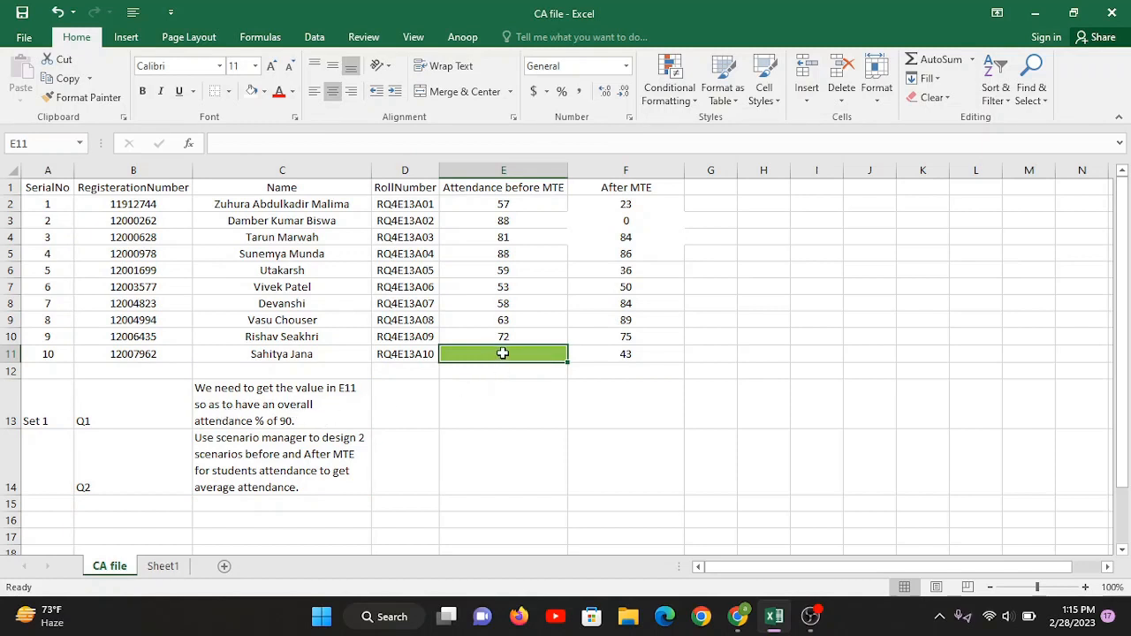
left_click(263, 417)
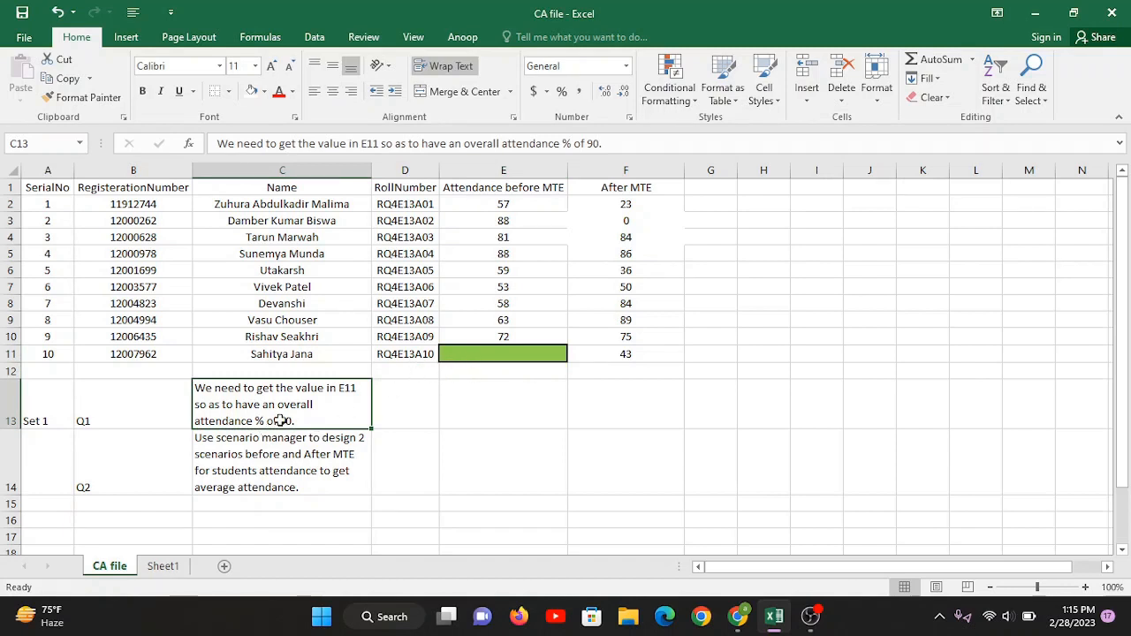
left_click(264, 478)
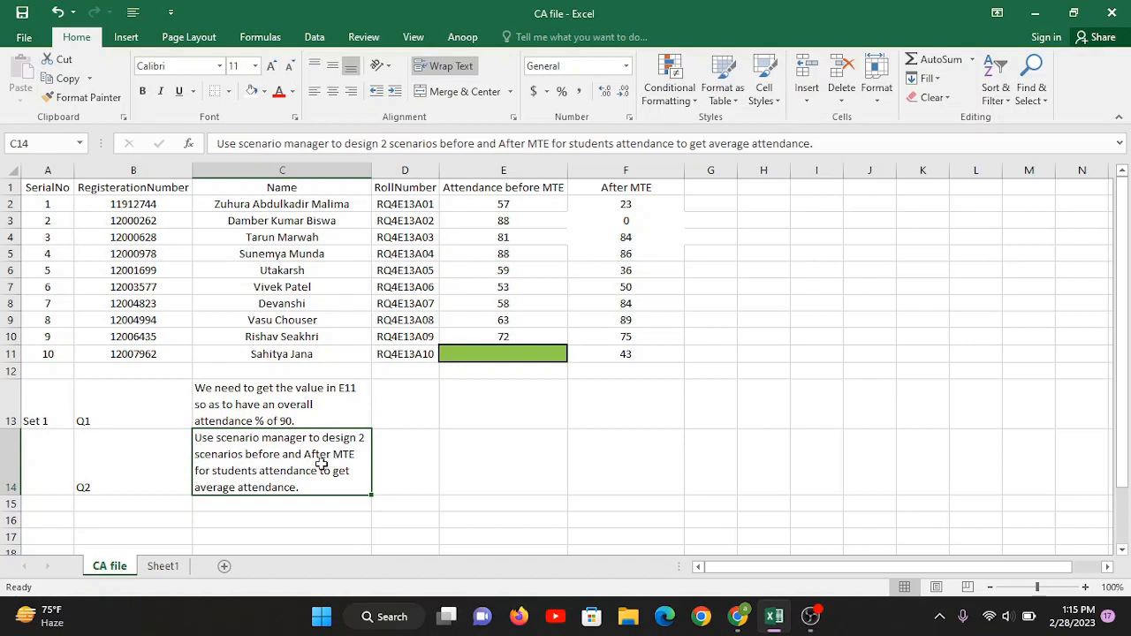
double_click(206, 486)
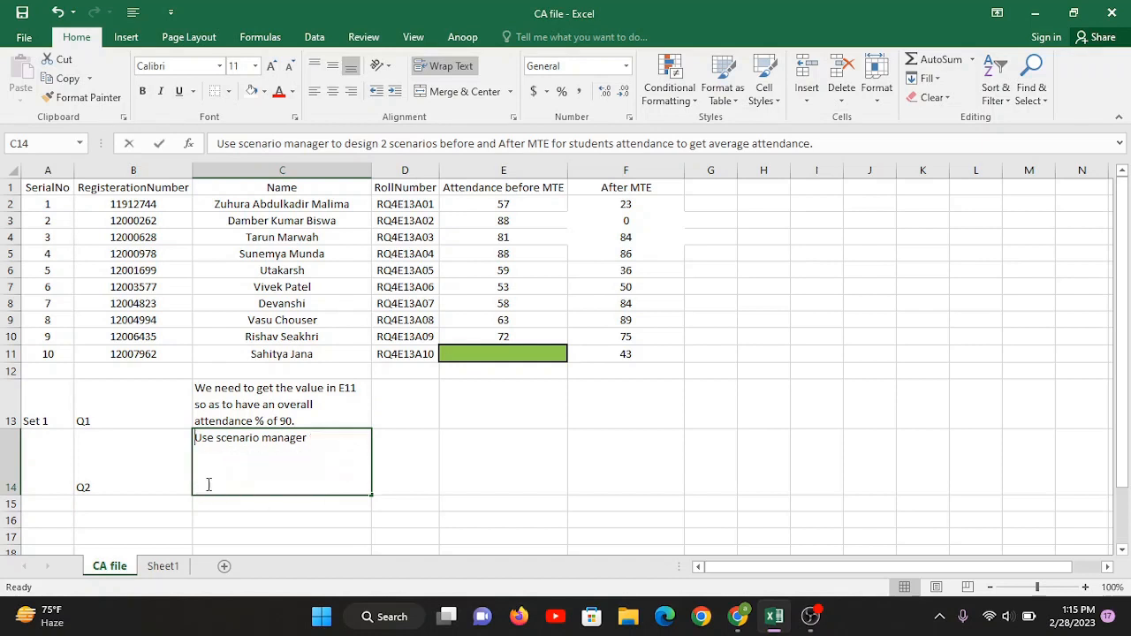
left_click_drag(199, 487, 481, 475)
left_click(481, 475)
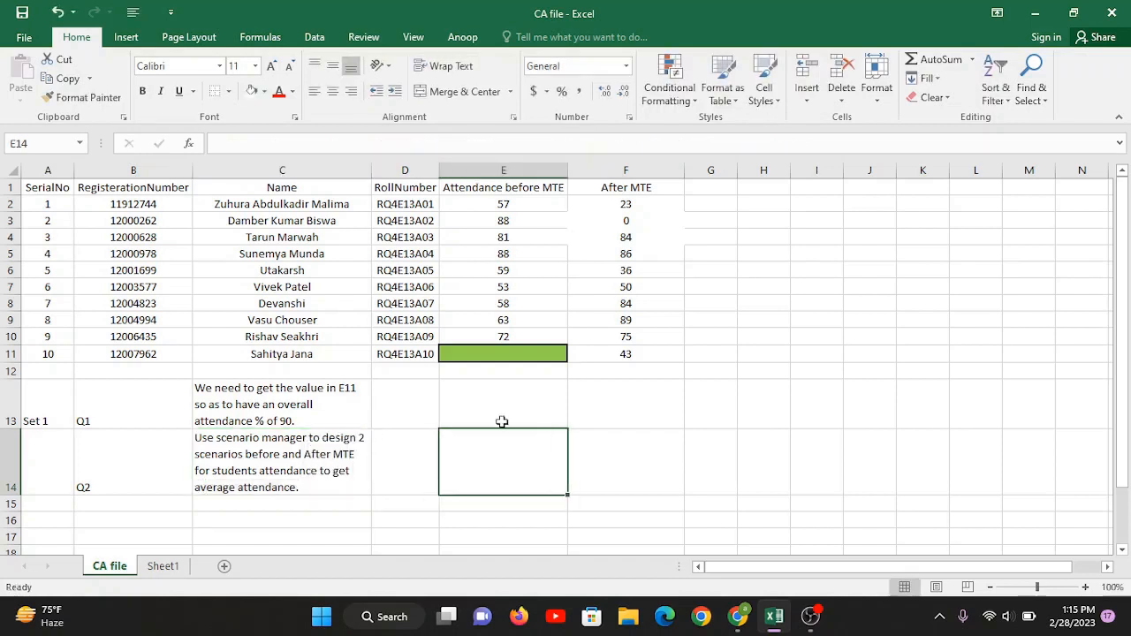
left_click(506, 353)
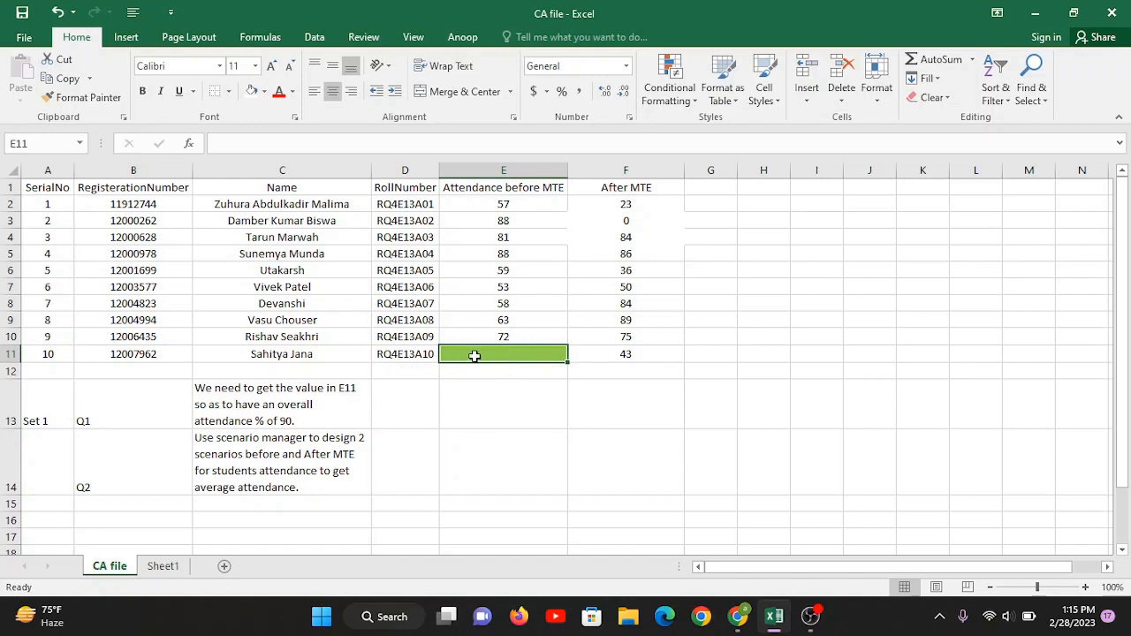
Label cell D12 "Average" and calculate the average of E2:E11 in cell E12
left_click(422, 375)
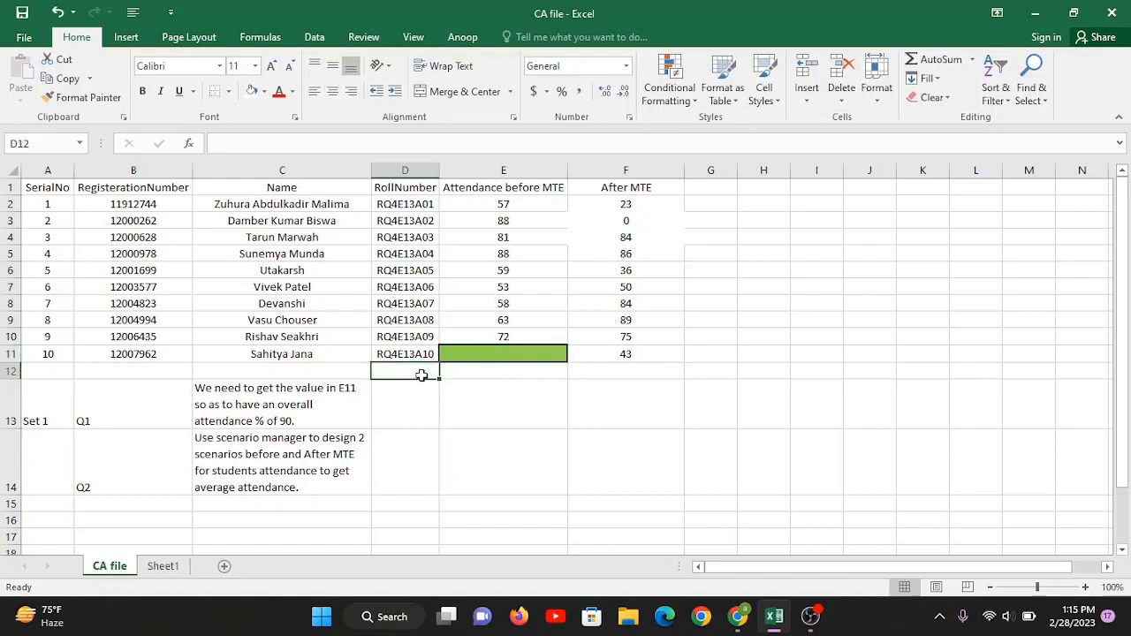
type("Average")
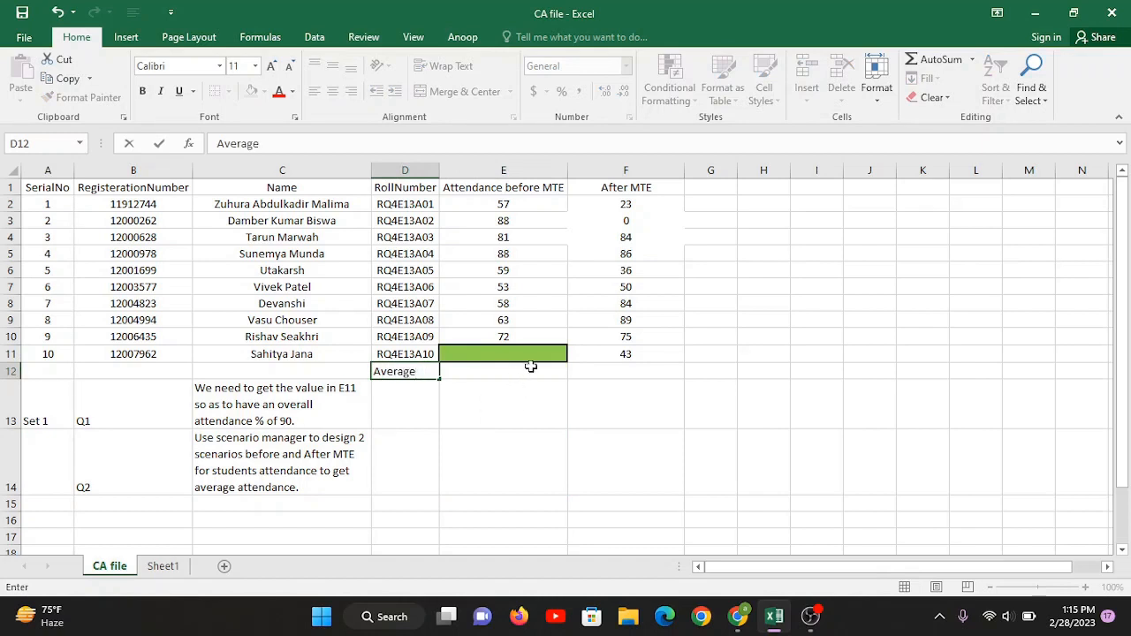
left_click(495, 373)
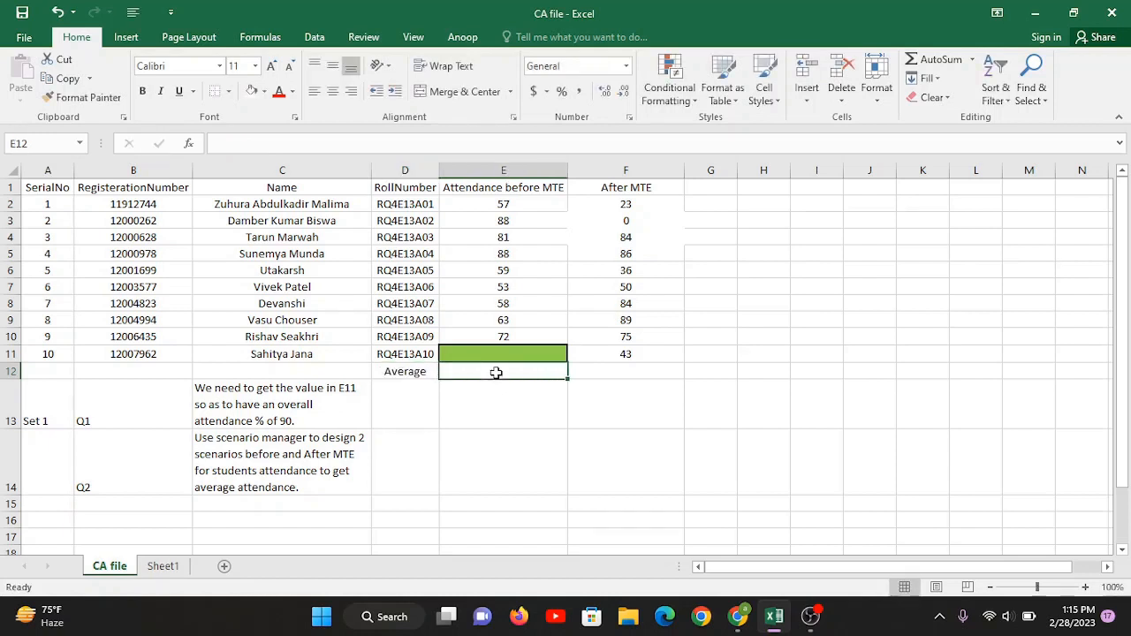
type("=average")
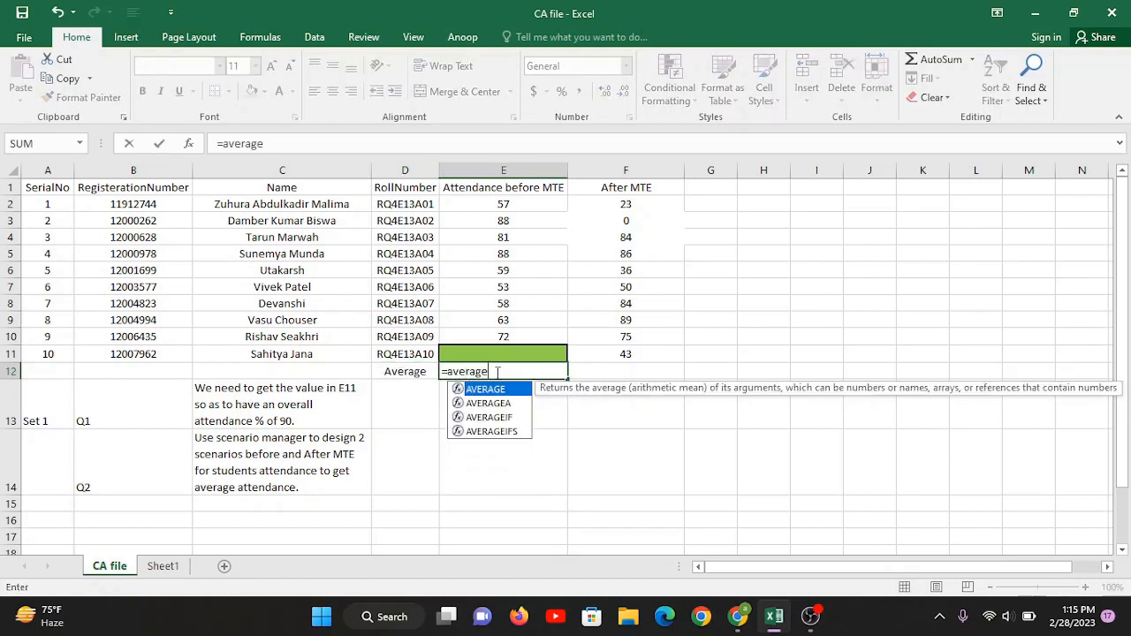
key("Tab")
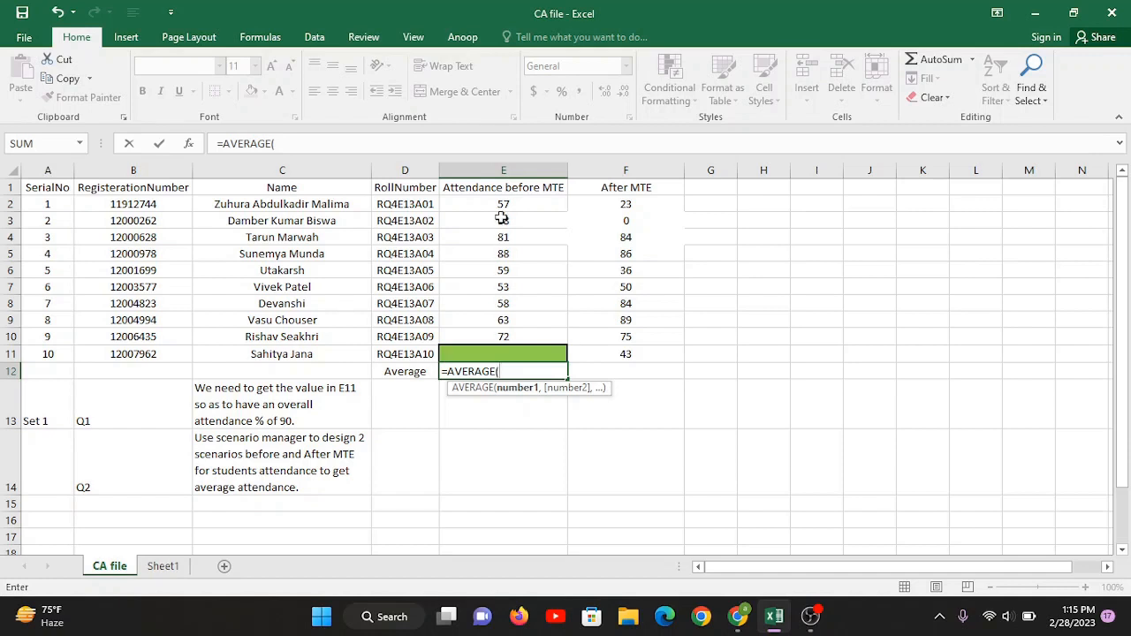
left_click_drag(496, 194, 500, 334)
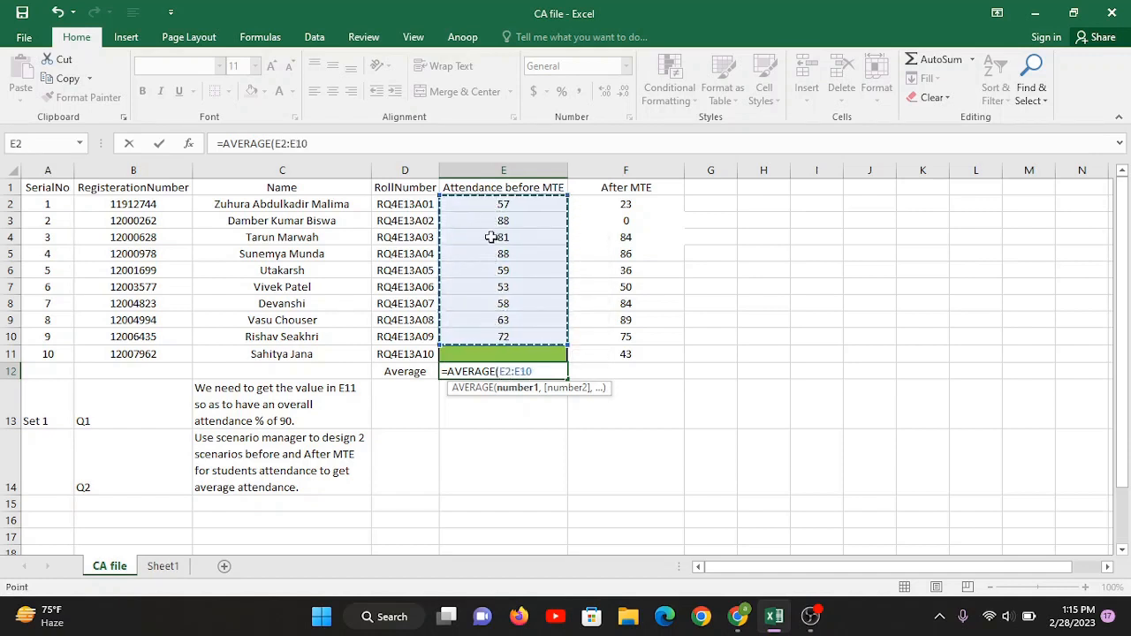
left_click_drag(492, 207, 500, 360)
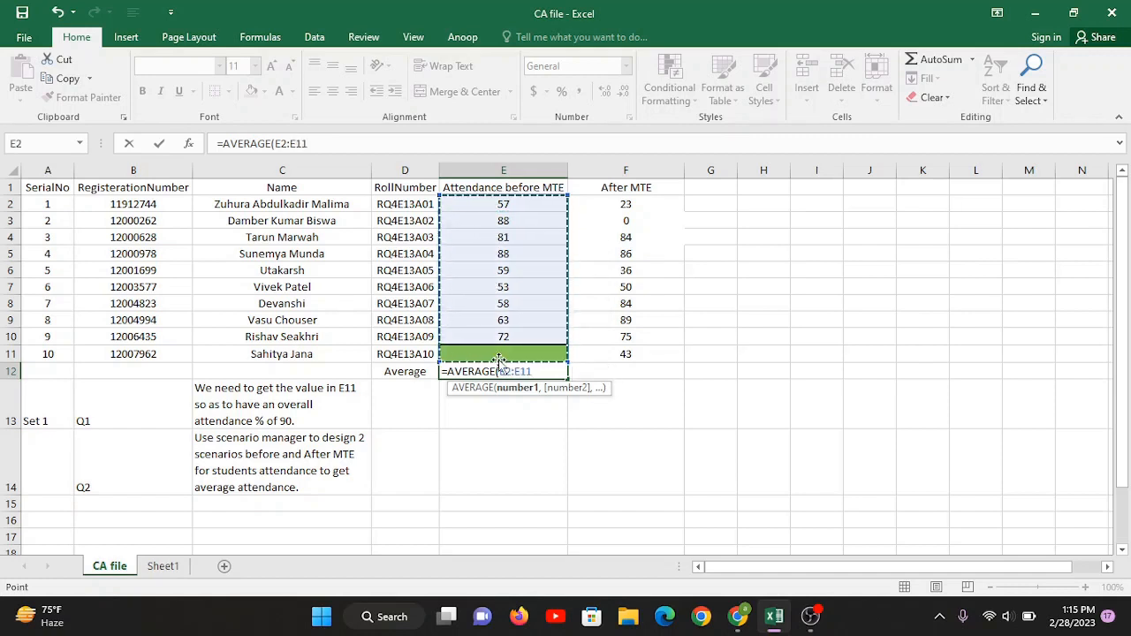
key("Return")
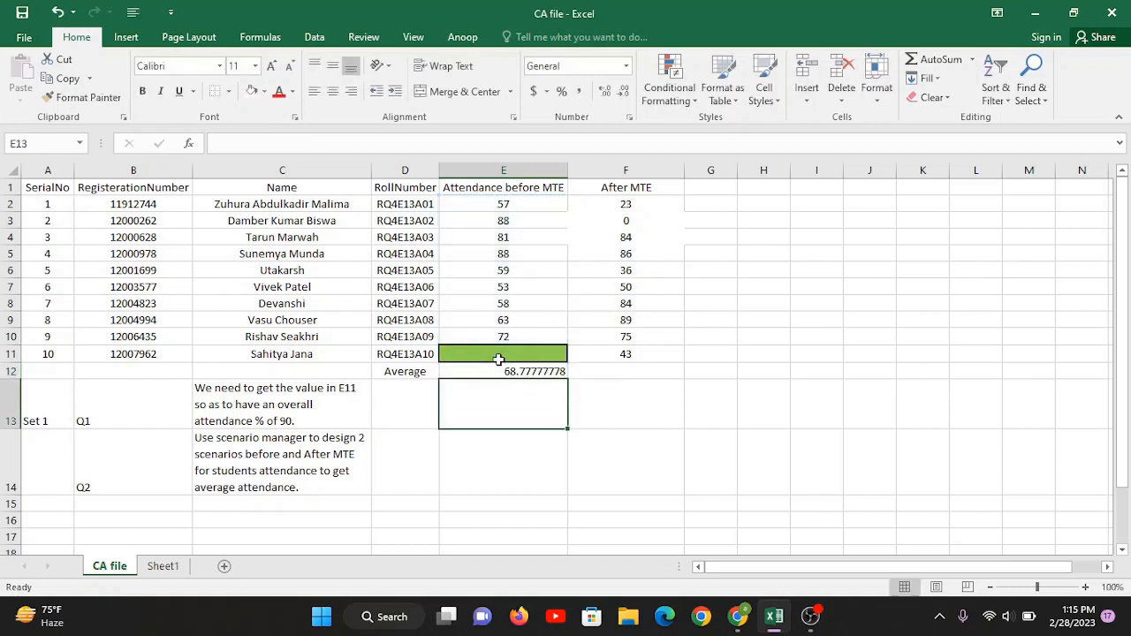
Enter the target attendance of 90 in cell E13, below the average
left_click(521, 371)
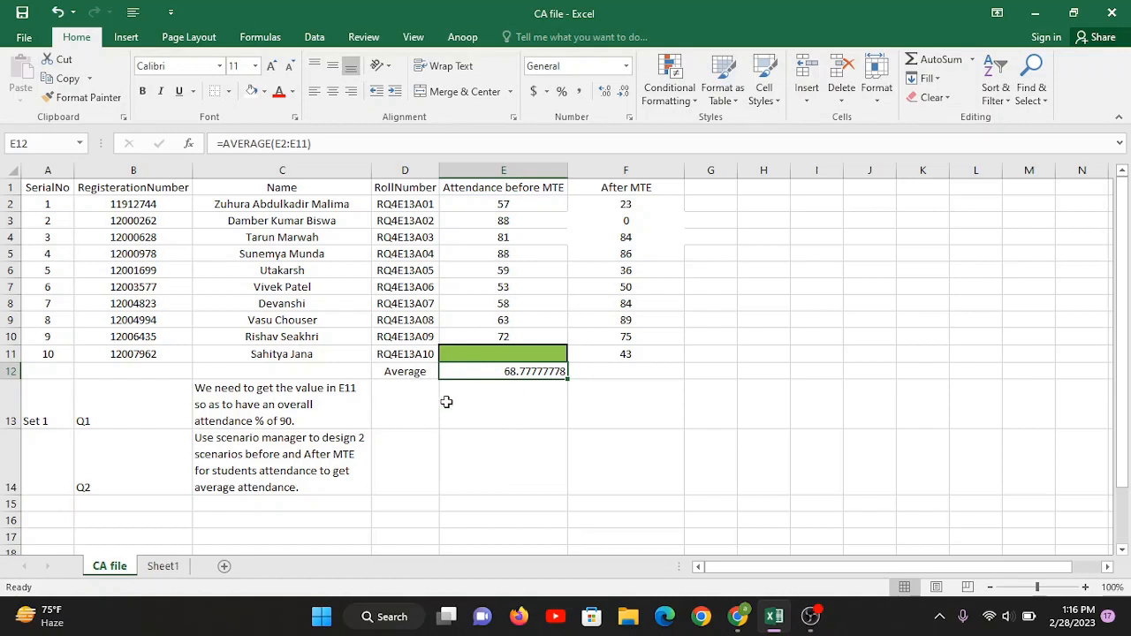
left_click(490, 416)
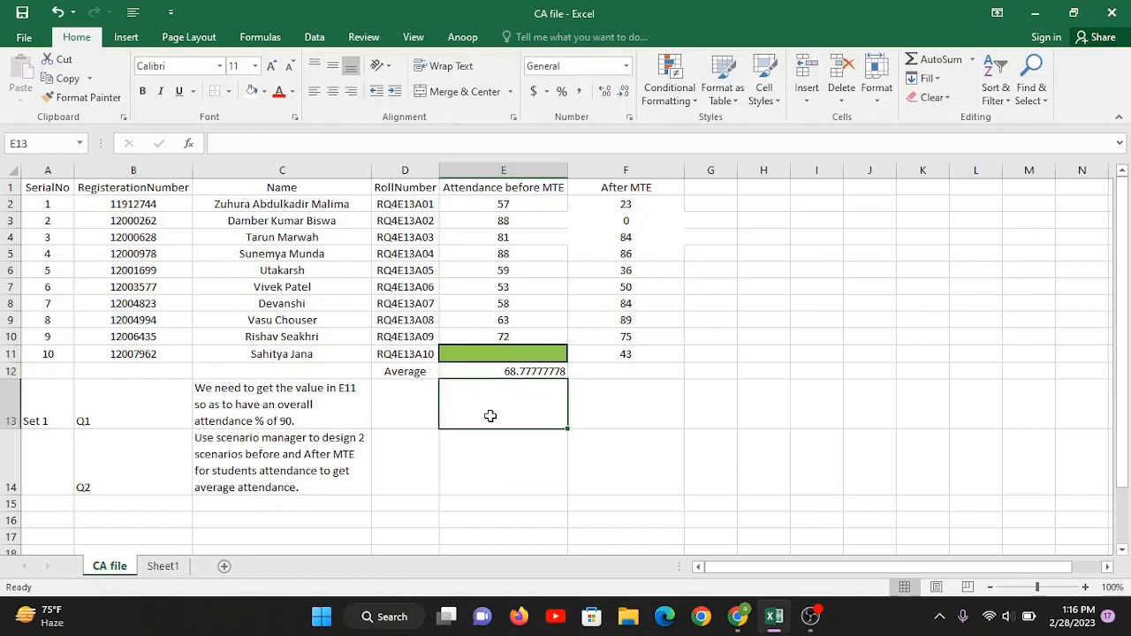
type("90")
left_click(690, 415)
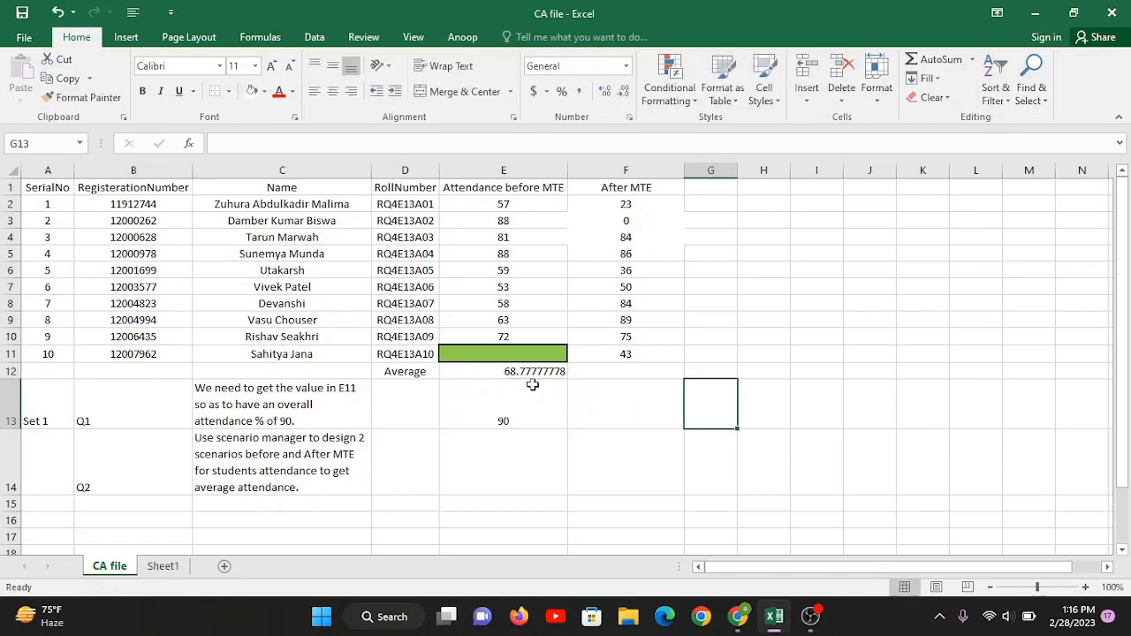
Start a Goal Seek what-if analysis and make the average in E12 the set cell
left_click(475, 357)
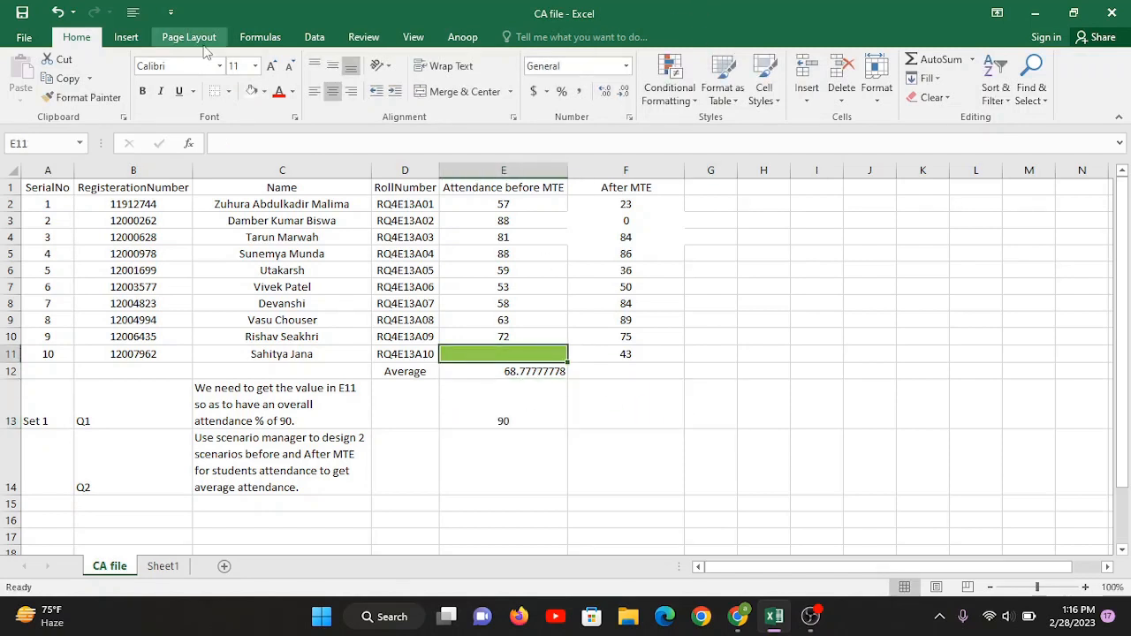
left_click(314, 37)
left_click(795, 99)
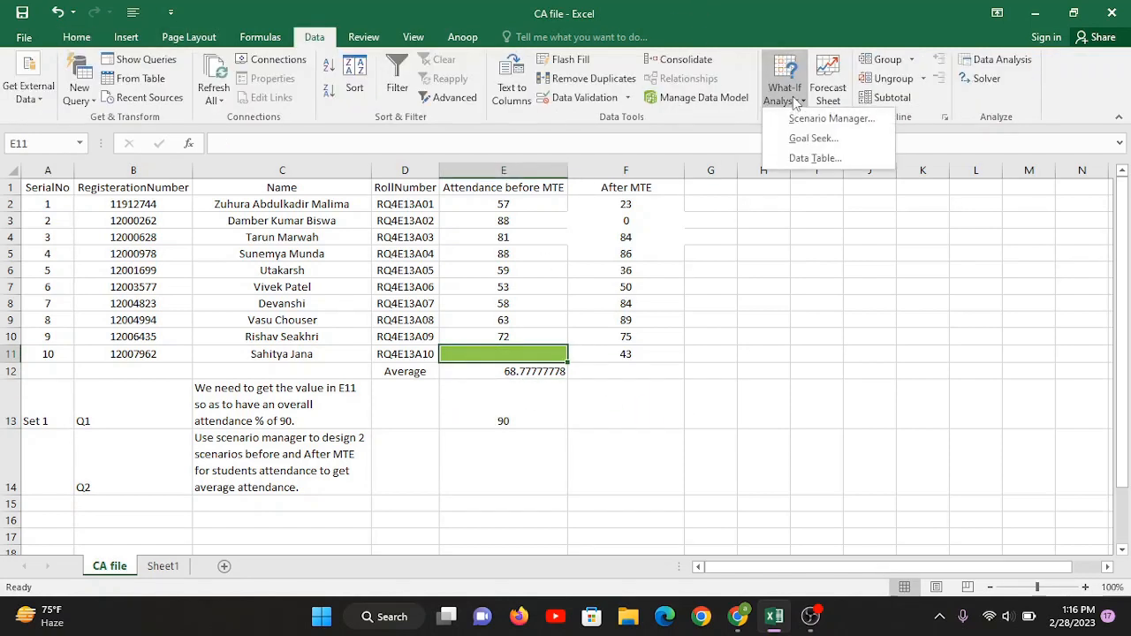
left_click(807, 140)
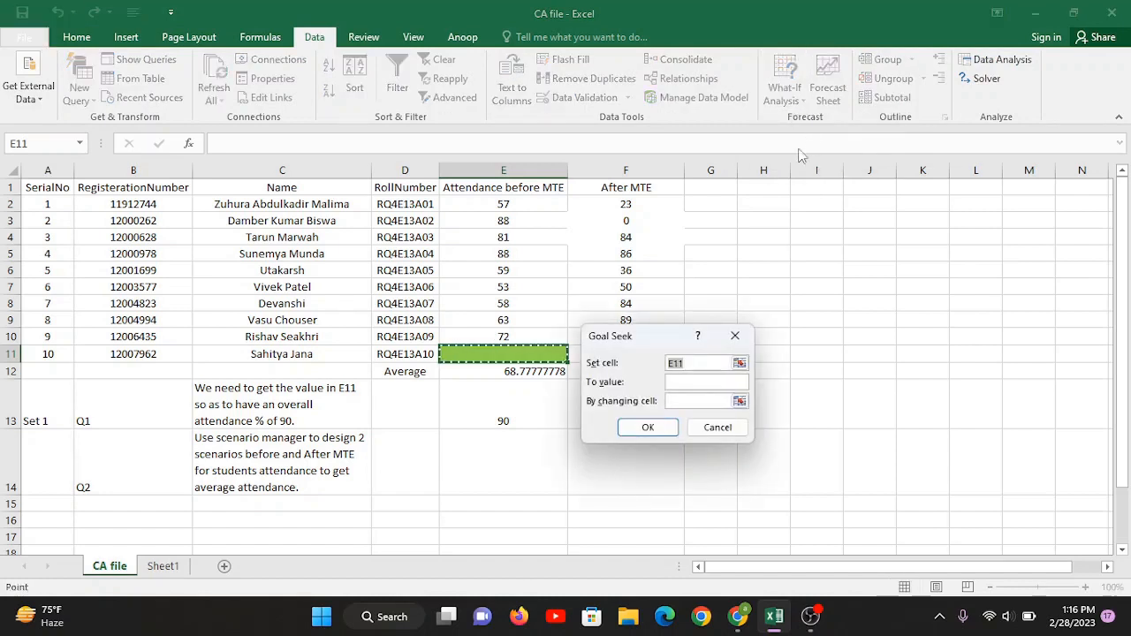
left_click_drag(641, 341, 787, 195)
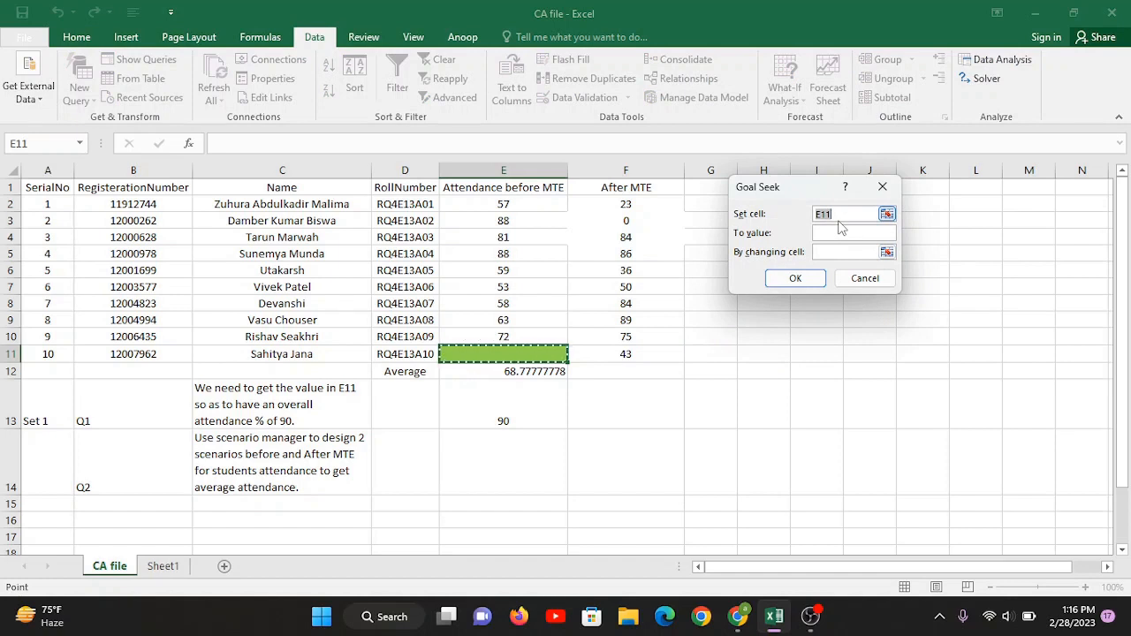
key("BackSpace")
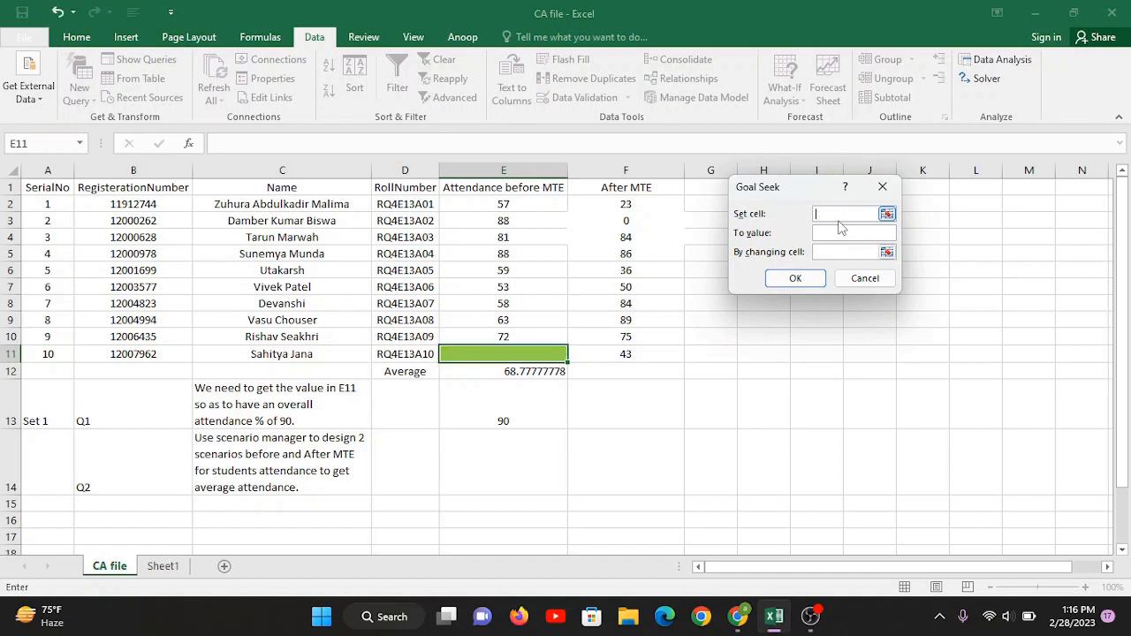
left_click(517, 371)
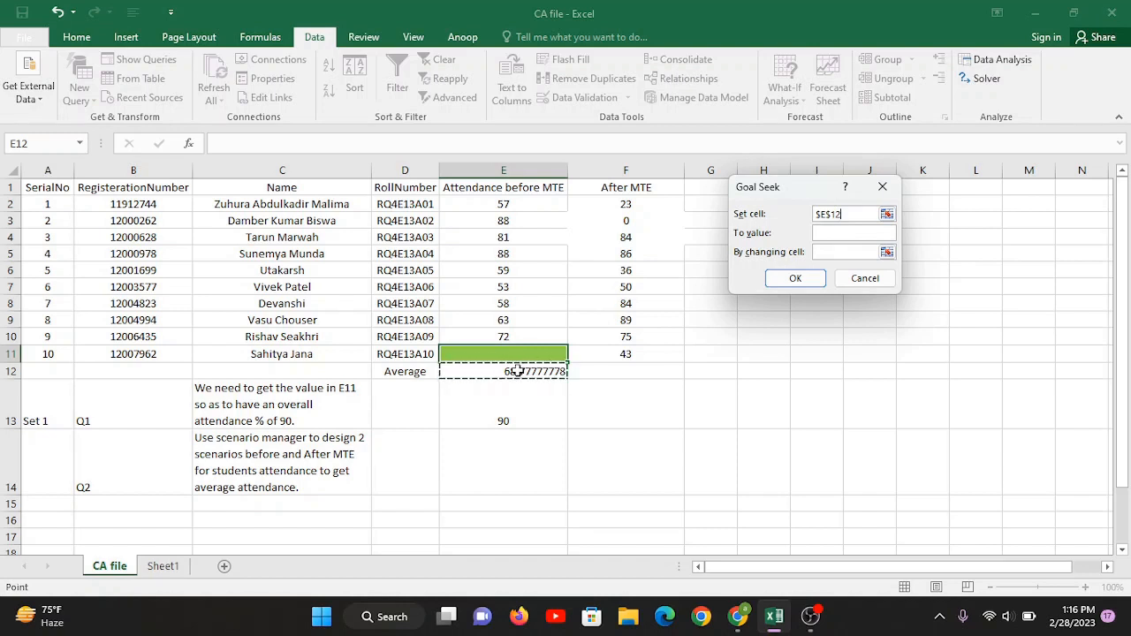
Run Goal Seek to value 90 by changing cell E11, and accept the solution
left_click(828, 233)
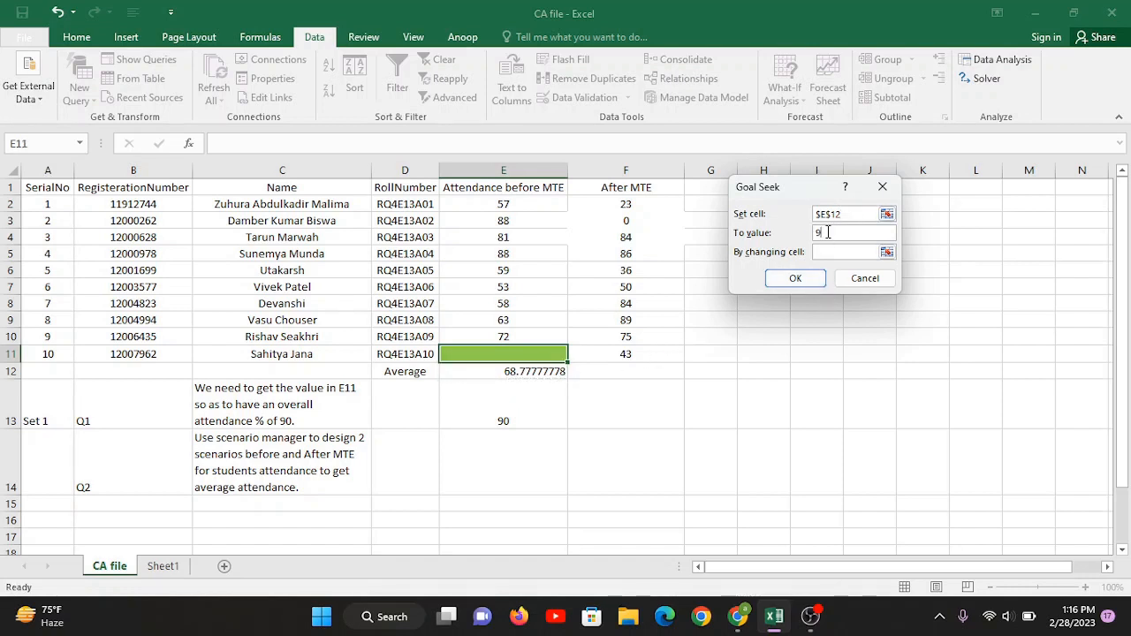
left_click(845, 252)
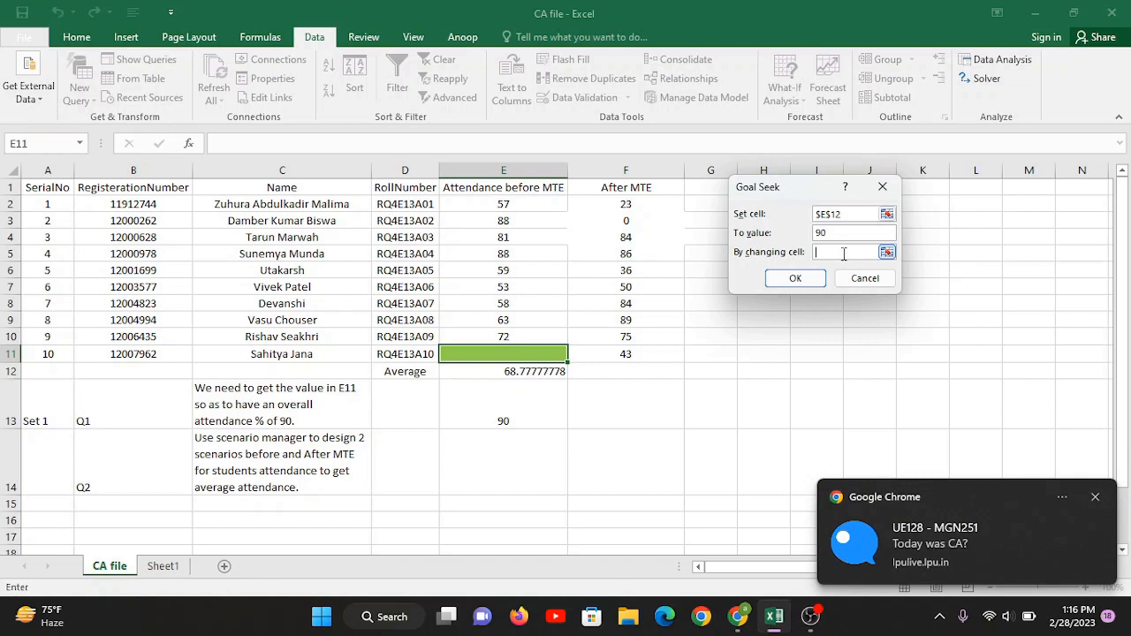
left_click(1095, 495)
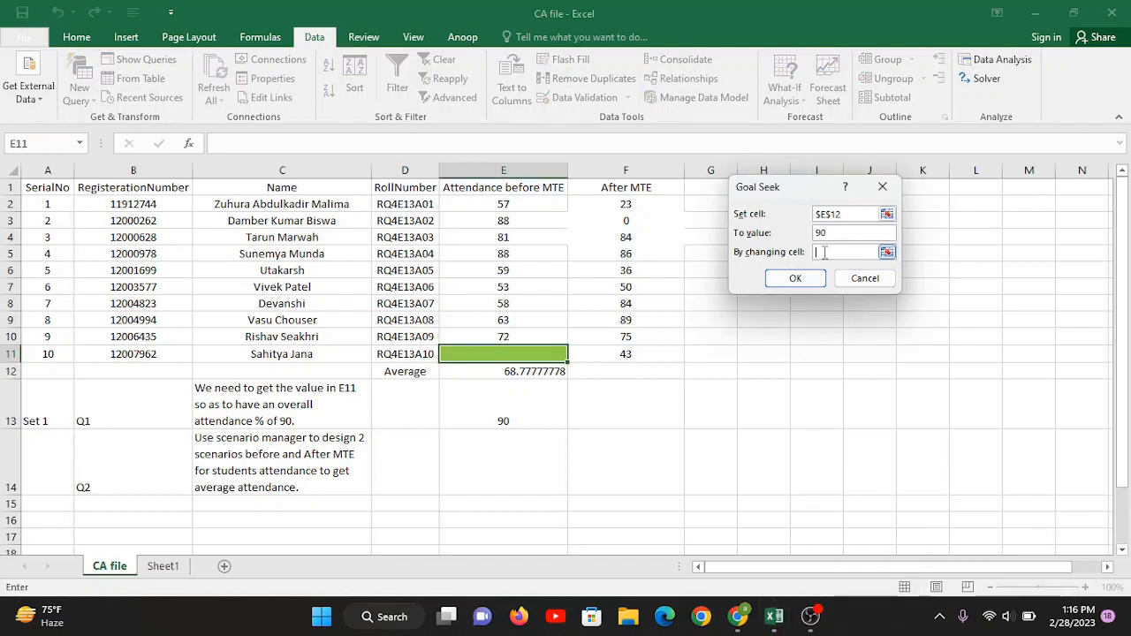
left_click(500, 353)
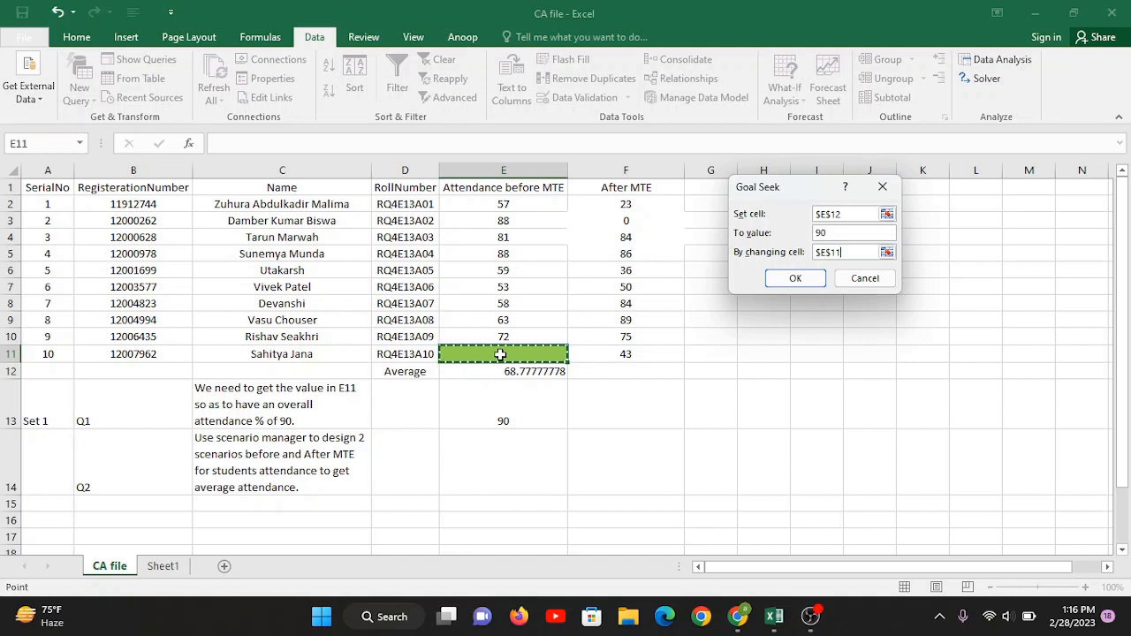
left_click(779, 277)
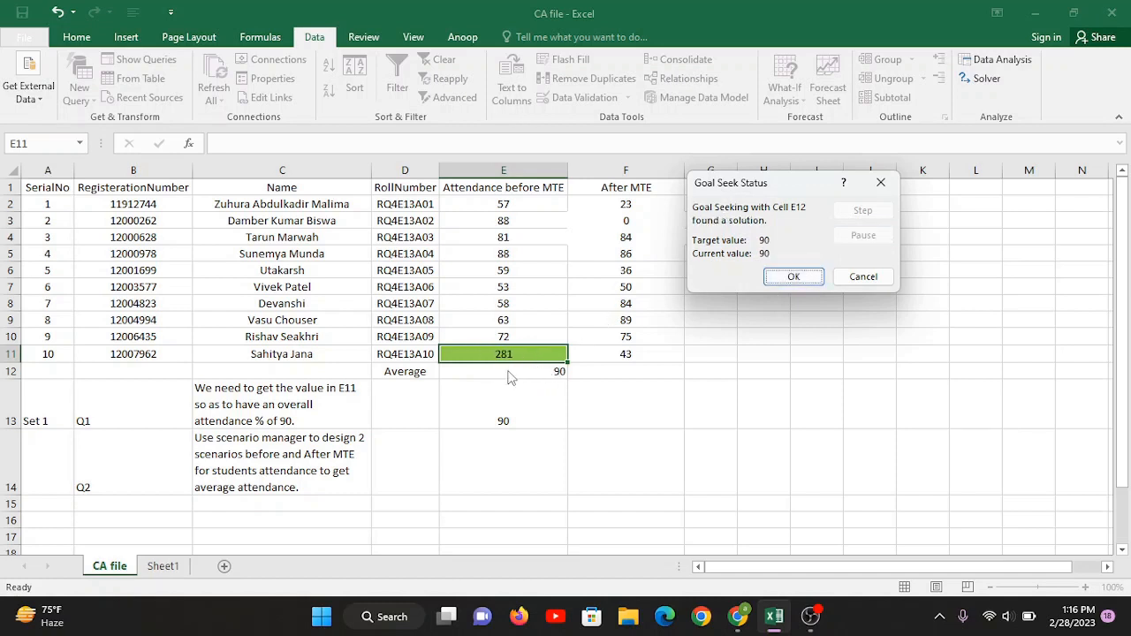
left_click(795, 278)
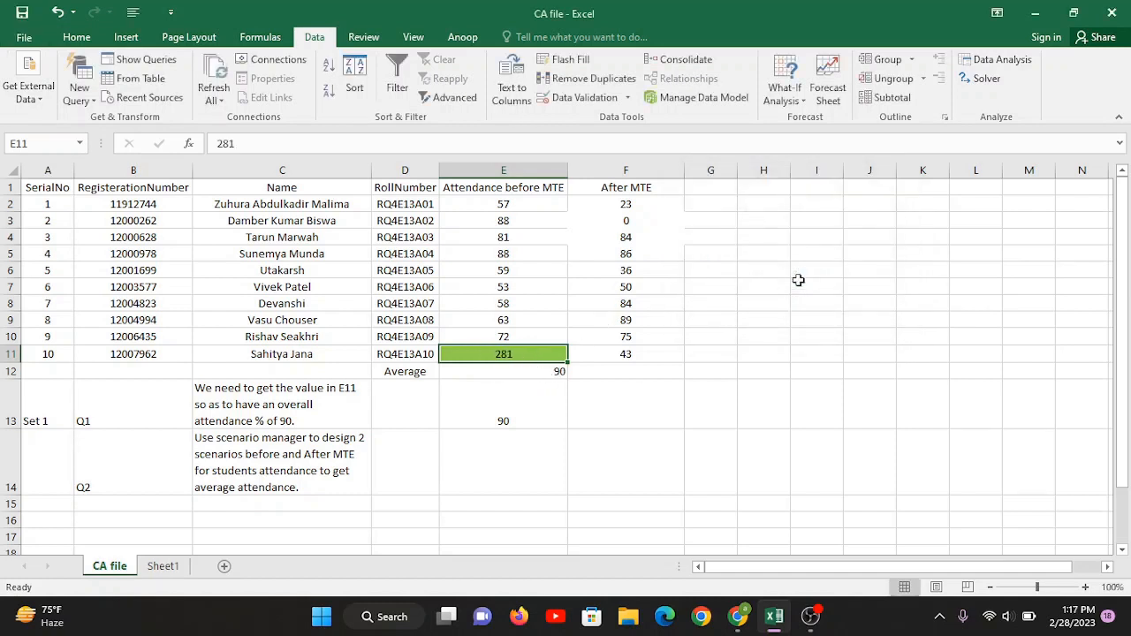
Dismiss the chat notification and check the average in E12 against the attendance values in E2:E11
left_click(523, 375)
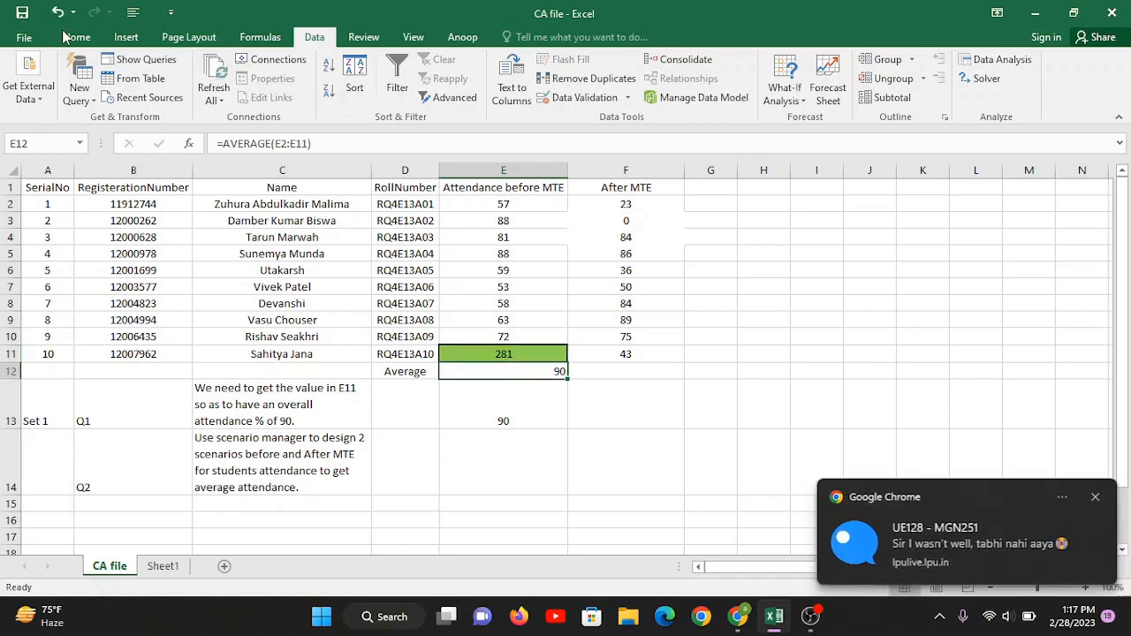
left_click(1095, 498)
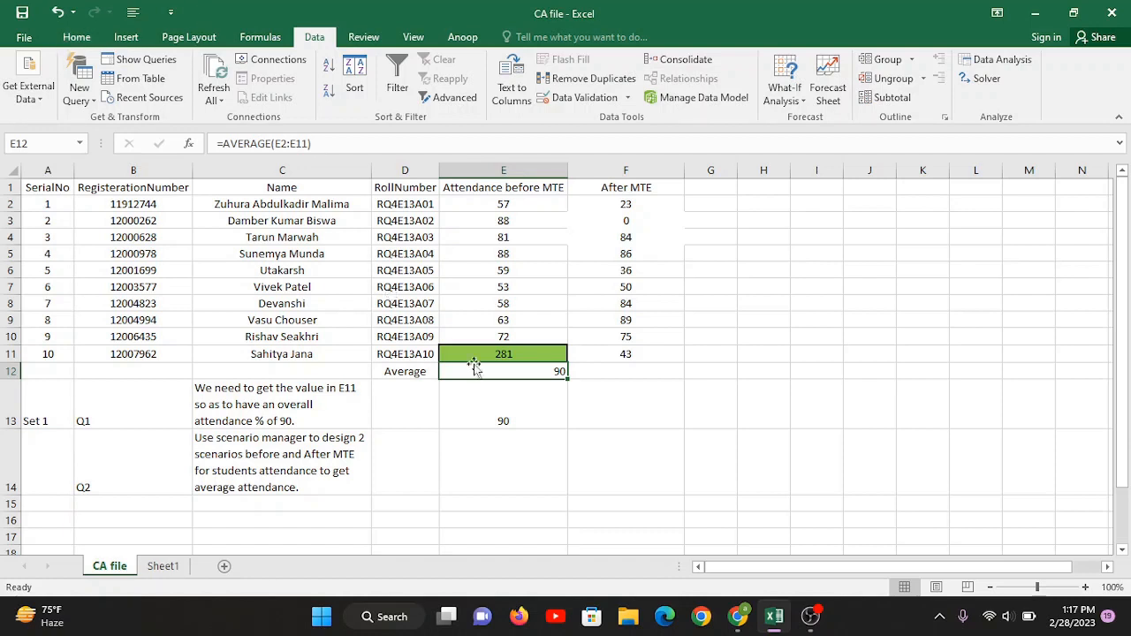
left_click(507, 354)
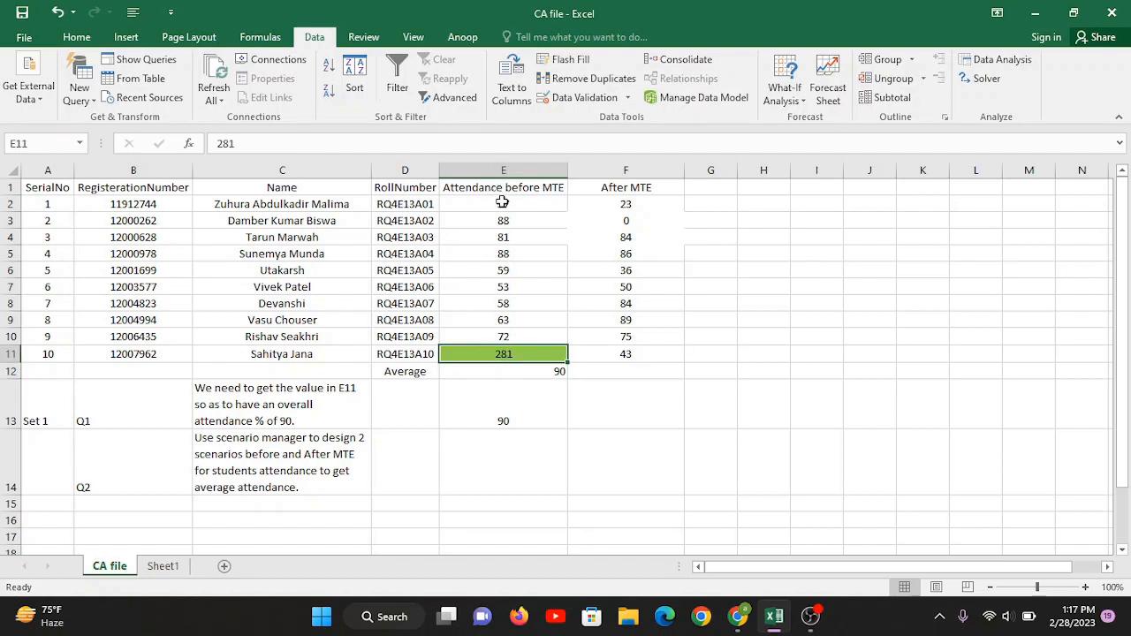
left_click_drag(501, 201, 510, 355)
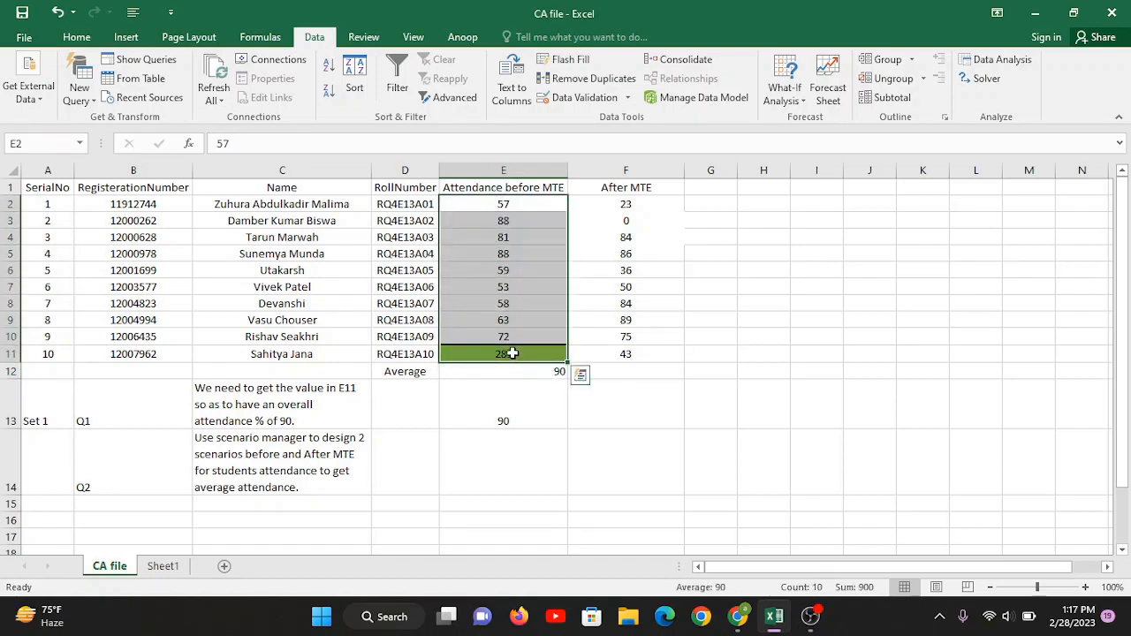
Set the before-MTE attendance in cell E11 to 100
left_click(512, 353)
type("100")
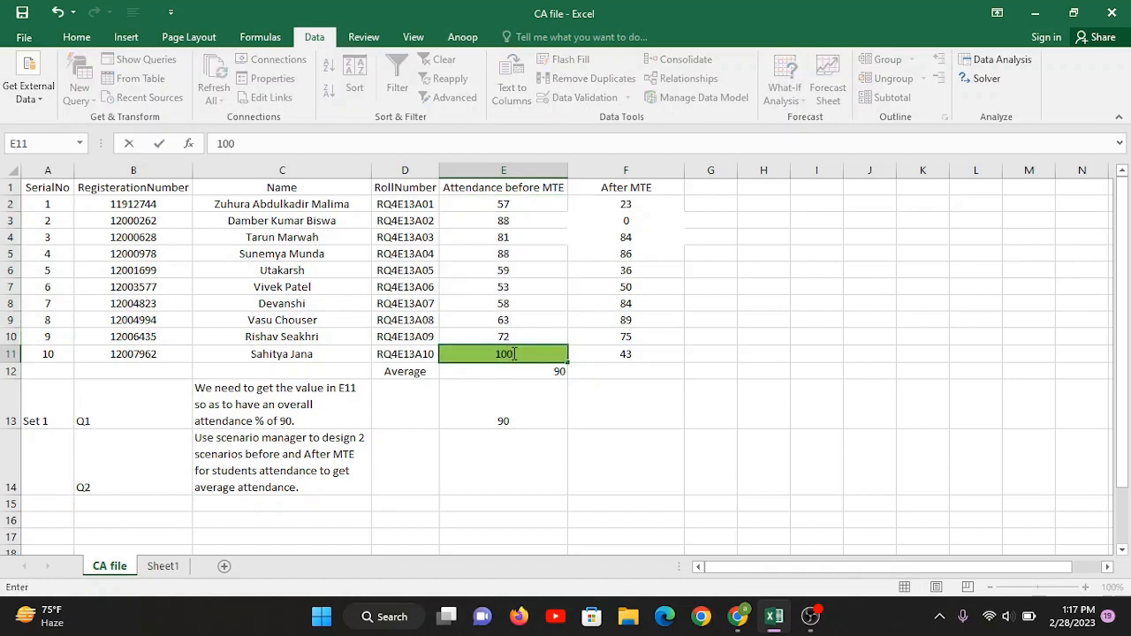
key("Return")
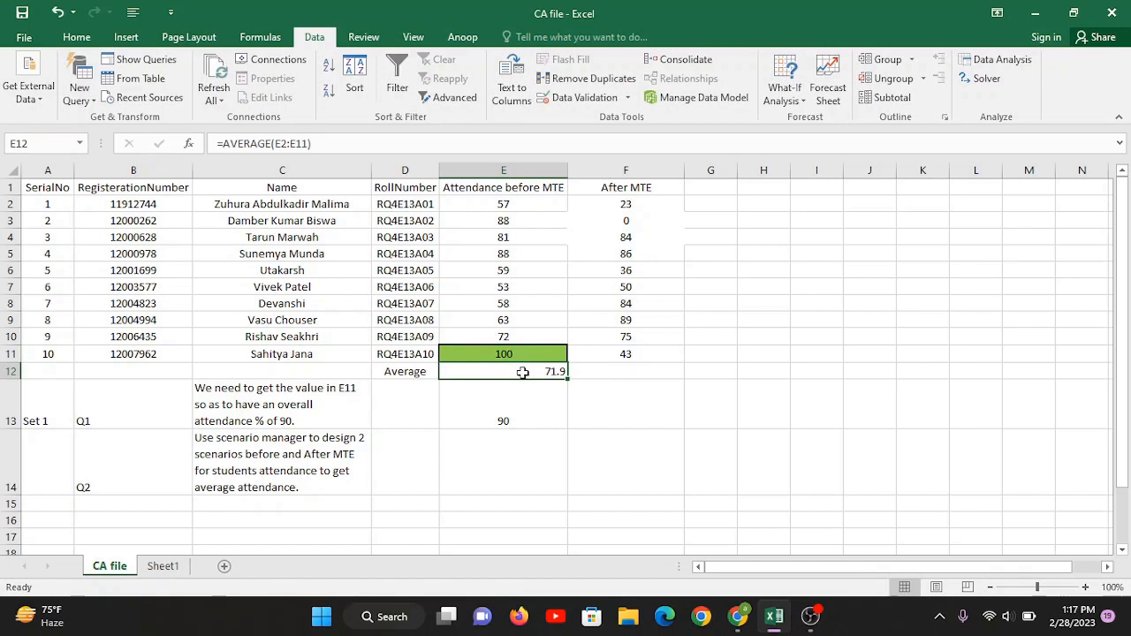
Undo the last attendance change in cell E11
left_click(511, 421)
key("ctrl+z")
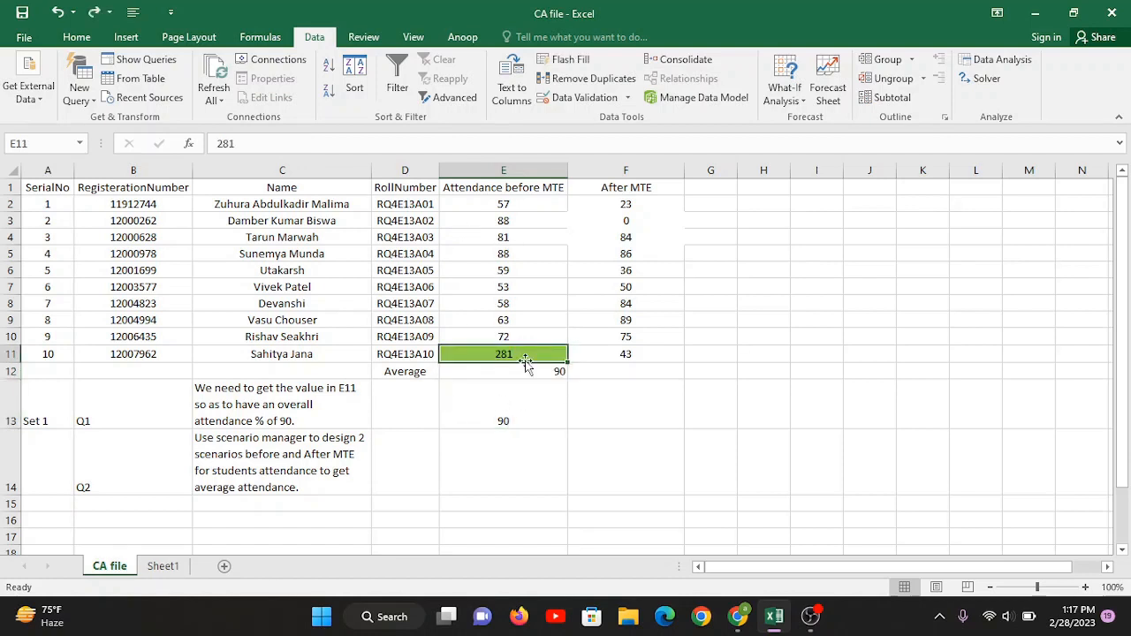
Centre the contents of the Attendance before MTE column across cells E1:E13
left_click_drag(523, 393, 498, 162)
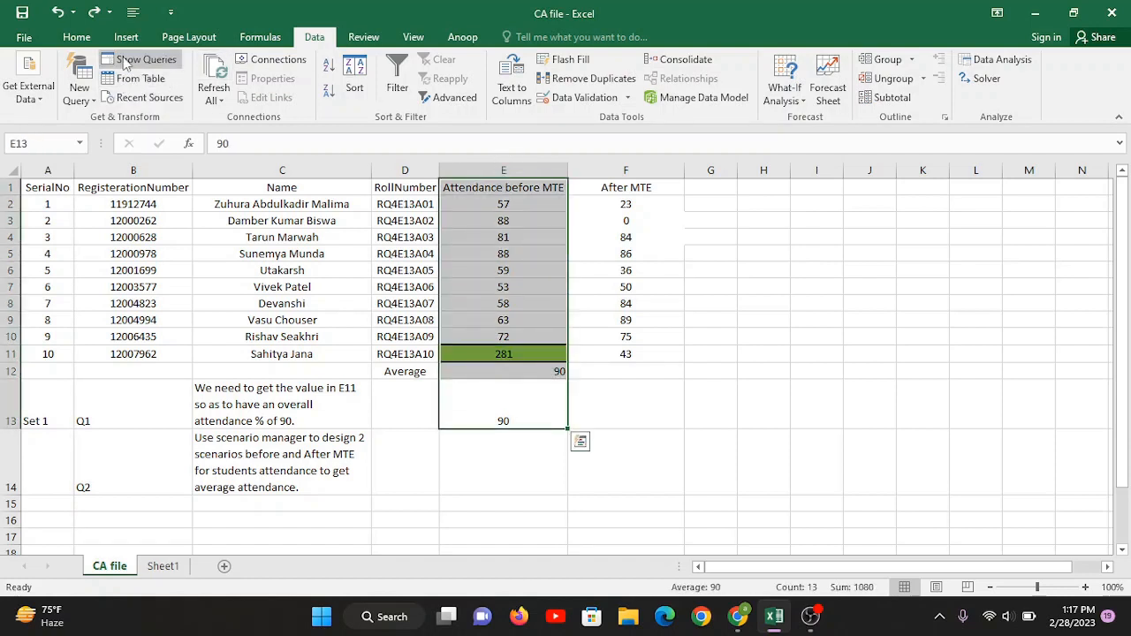
left_click(76, 36)
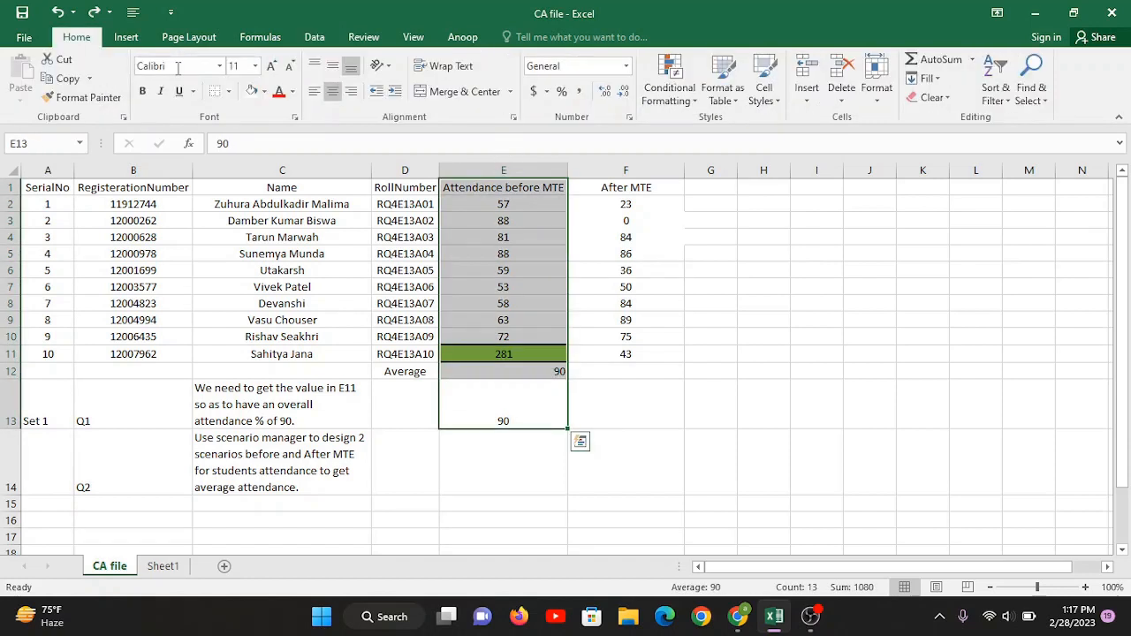
left_click(332, 91)
left_click(332, 91)
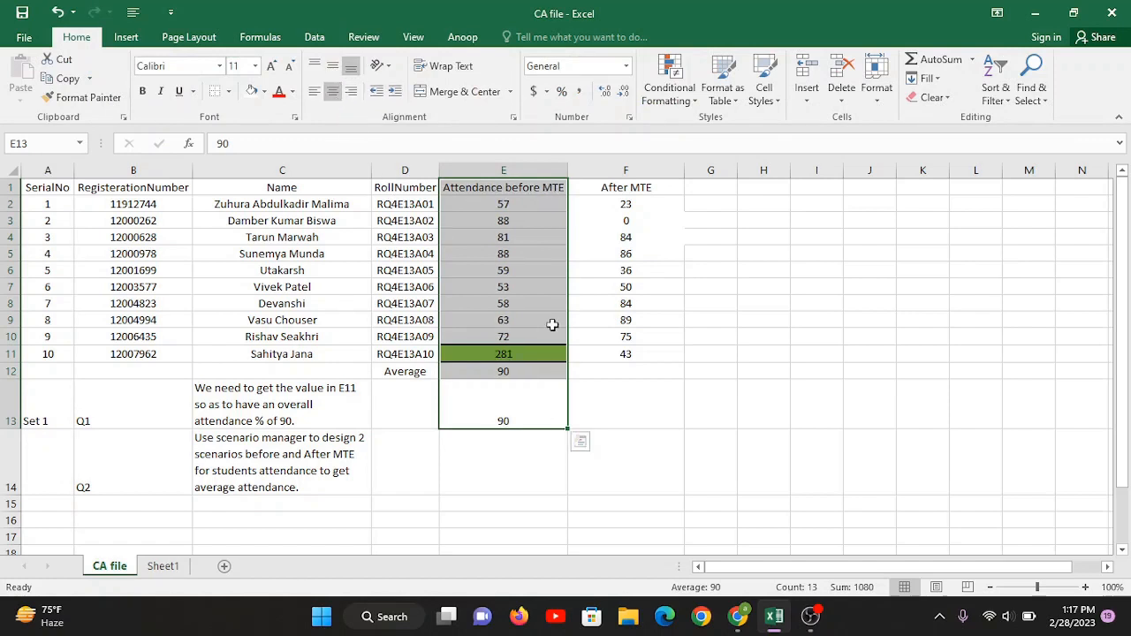
Examine the before and after MTE attendance columns, the Scenario Manager task in C14 and the average formula in E12
left_click(660, 369)
left_click(497, 170)
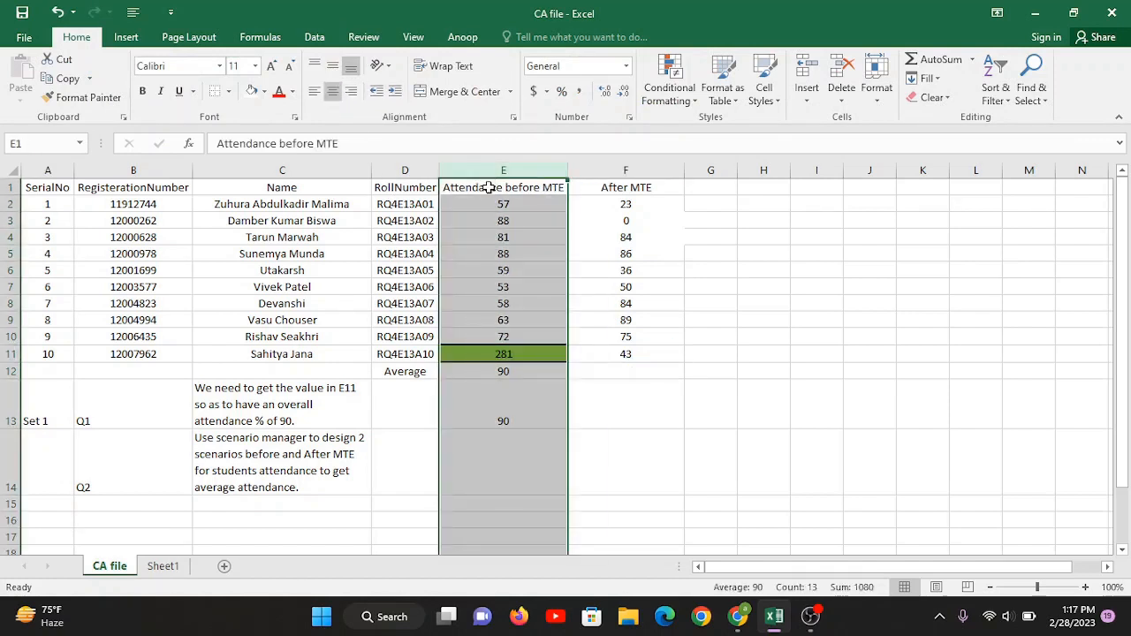
left_click_drag(496, 188, 495, 376)
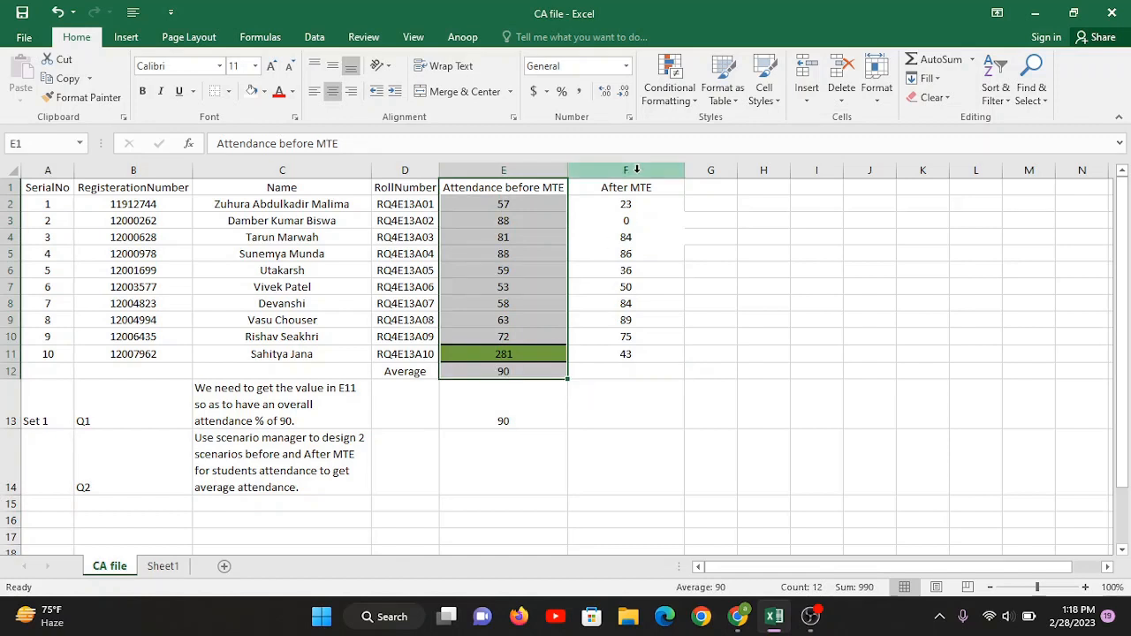
left_click_drag(626, 189, 625, 372)
left_click(259, 450)
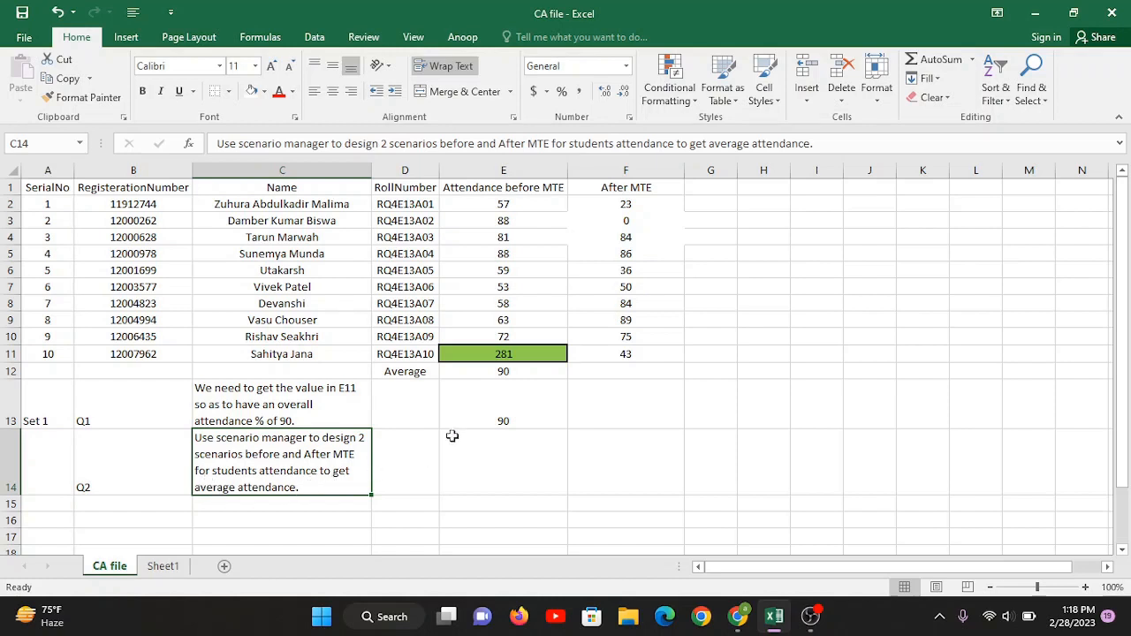
left_click(496, 372)
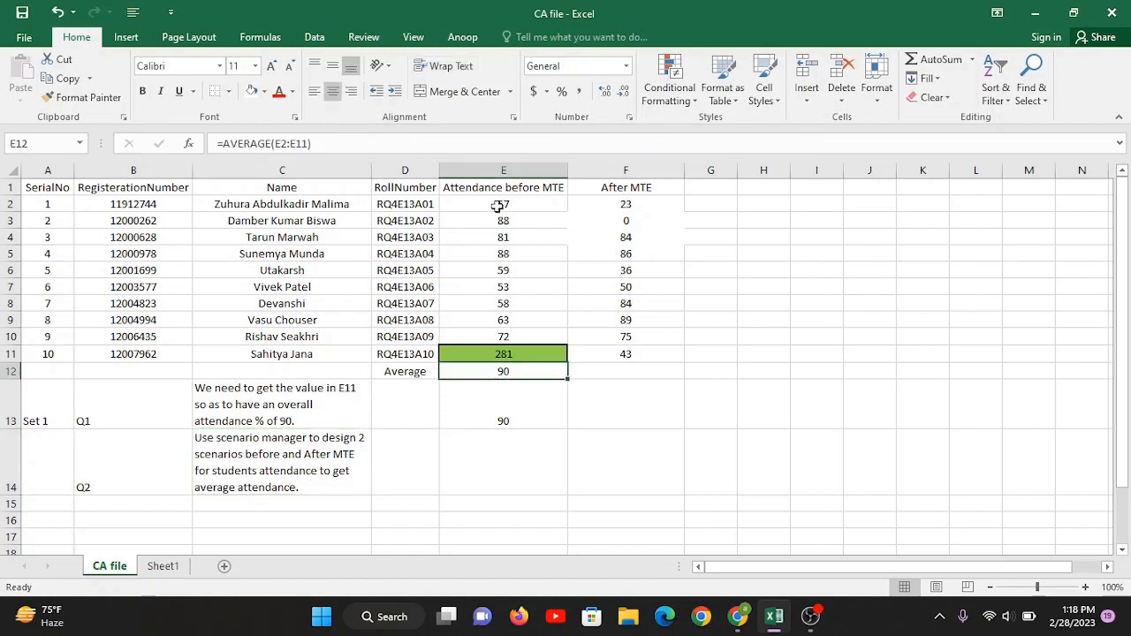
left_click_drag(500, 205, 503, 352)
Set the before-MTE attendance in cell E11 to 100
left_click(503, 352)
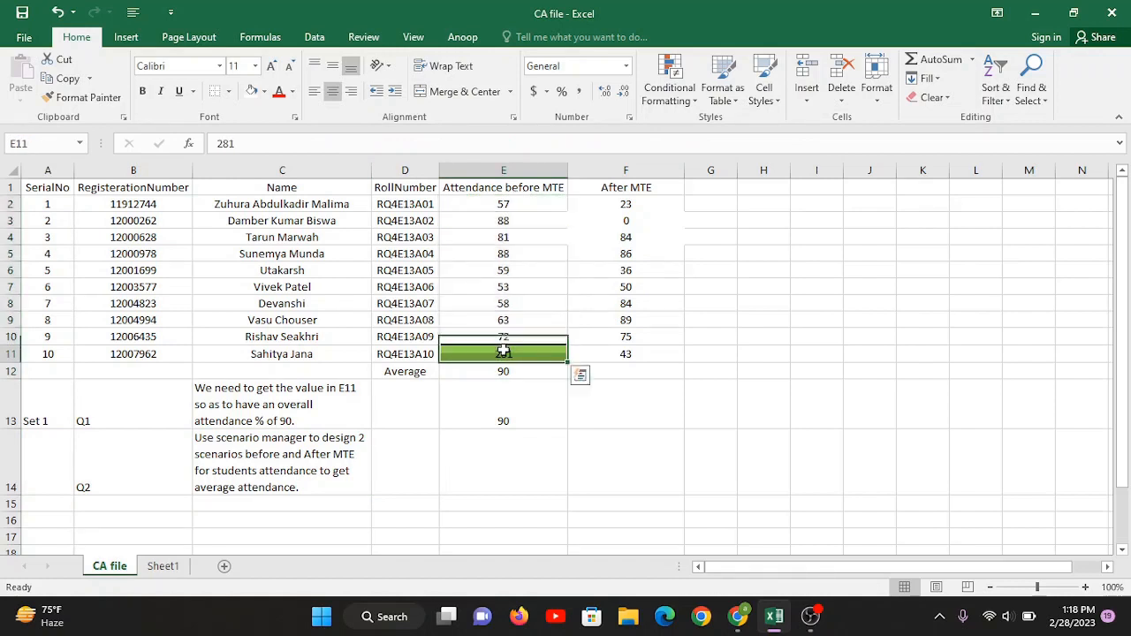
type("100")
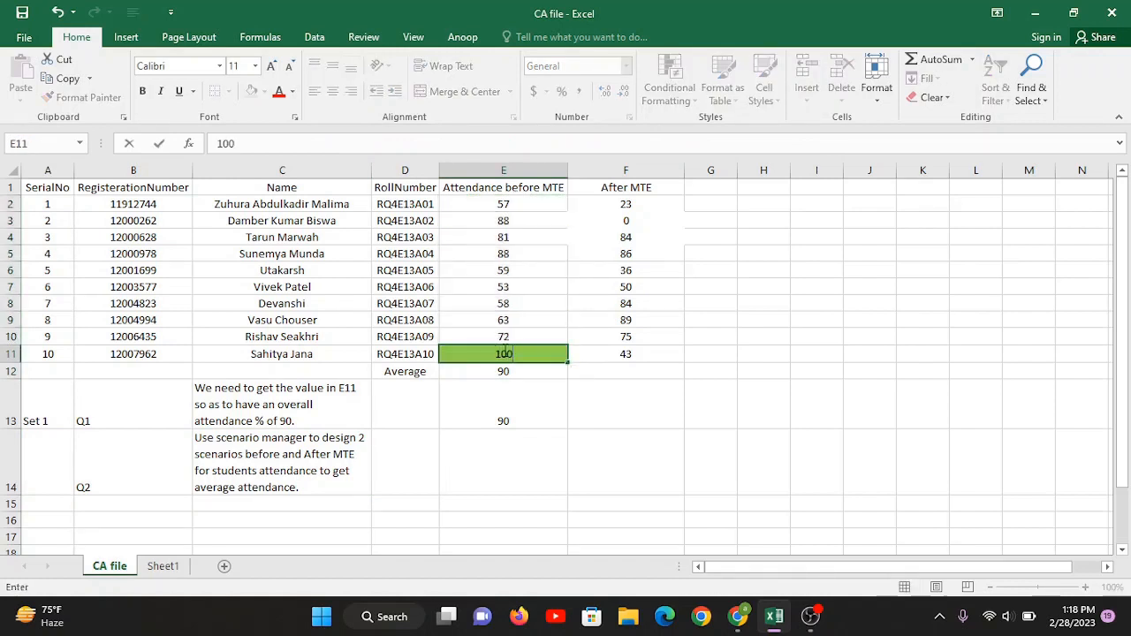
key("Return")
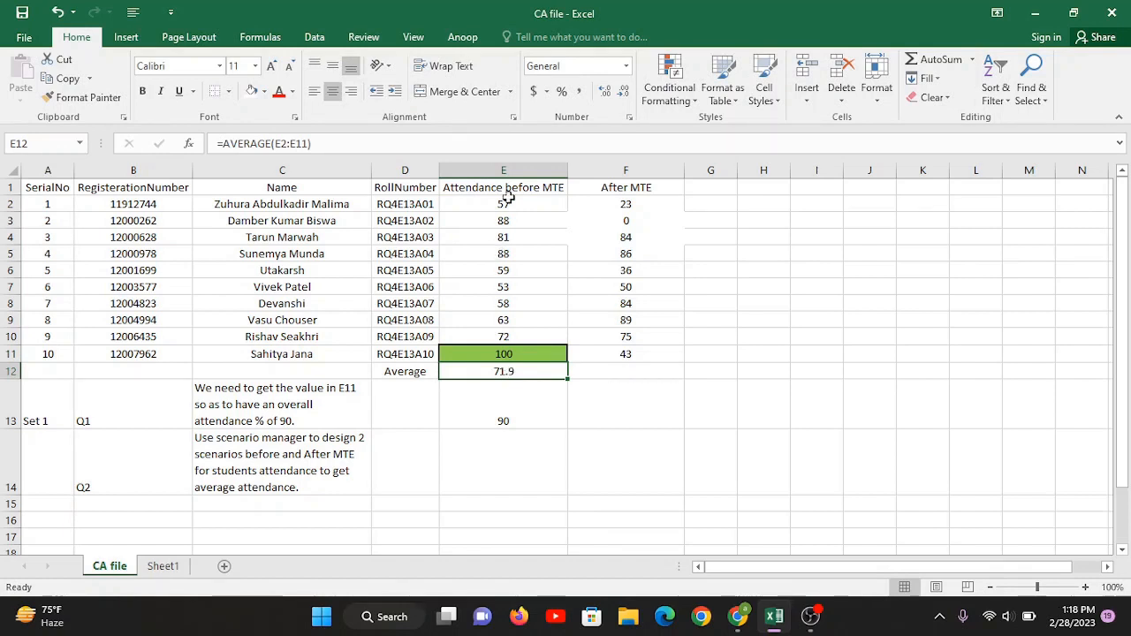
Compare the roll numbers in column D with the before-MTE attendance, its average in E12 and the After MTE heading
left_click(430, 205)
left_click_drag(430, 221, 431, 340)
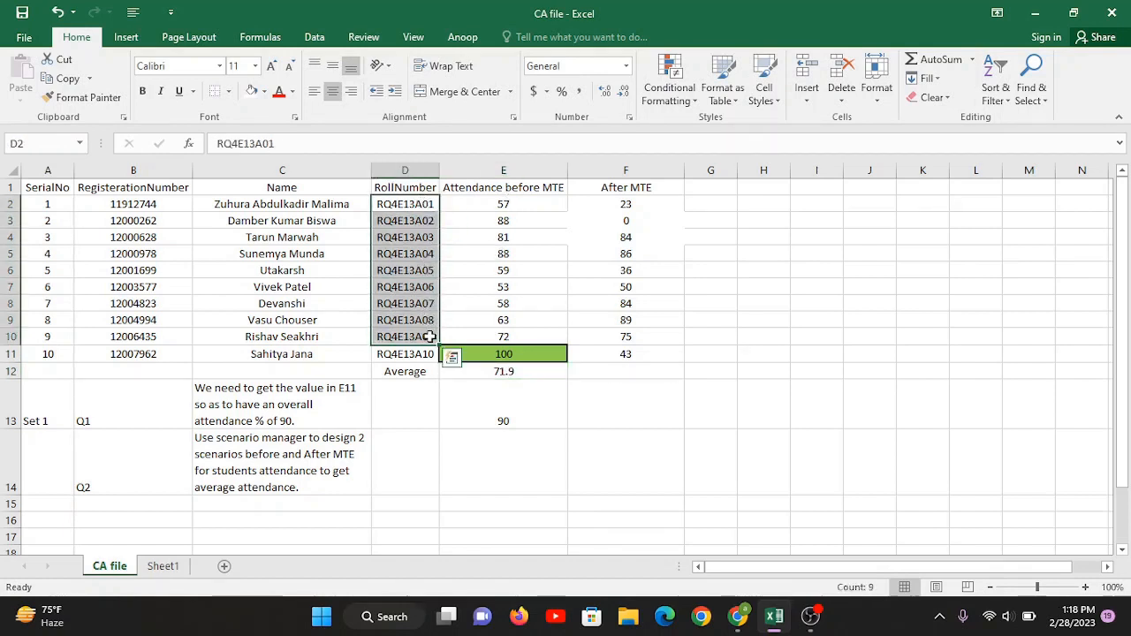
left_click(504, 204)
left_click_drag(504, 238, 506, 337)
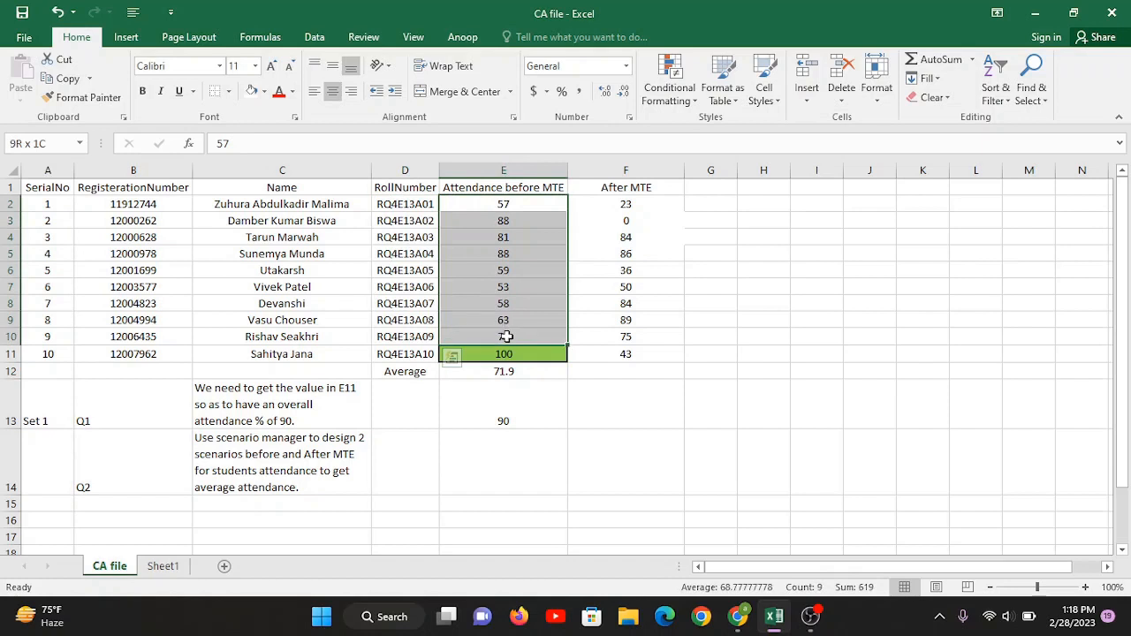
left_click(506, 372)
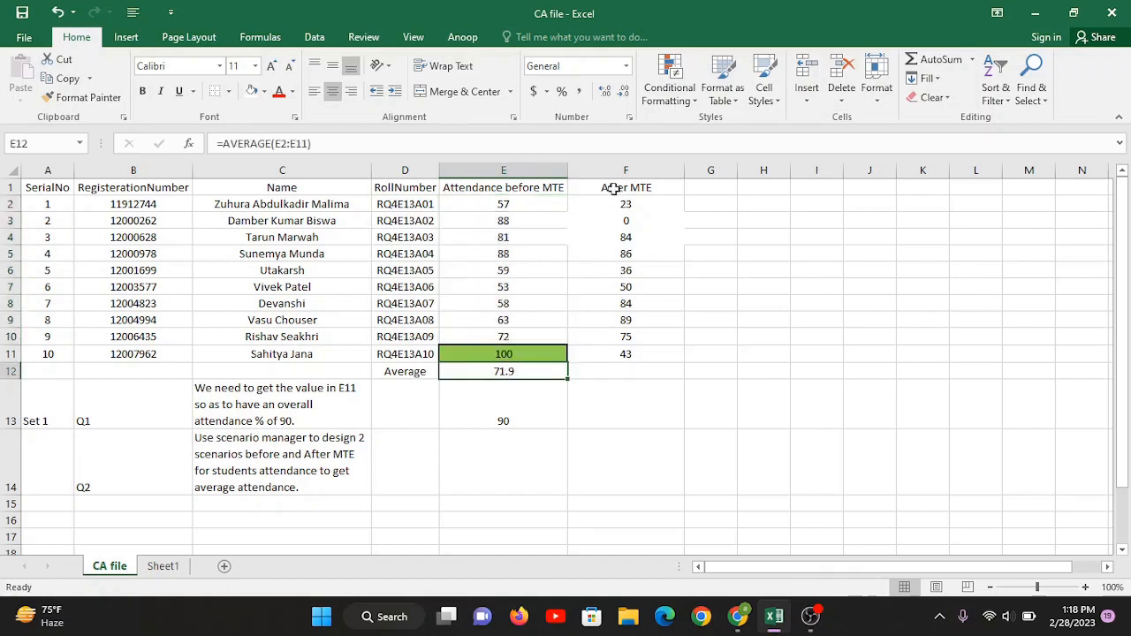
left_click(517, 170)
left_click(623, 186)
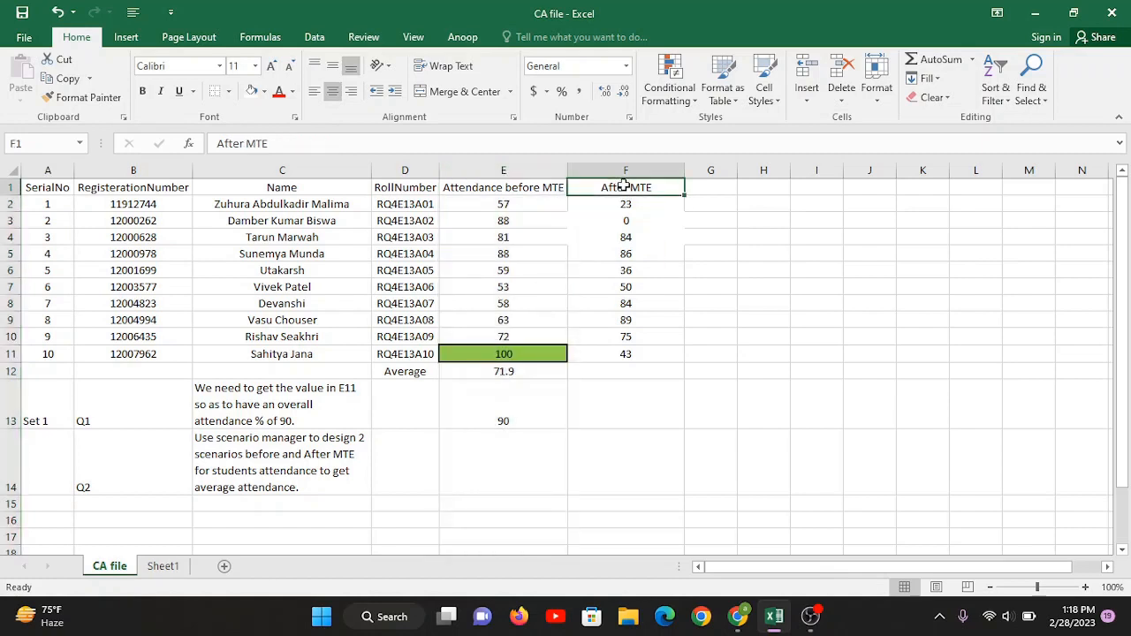
left_click(493, 204)
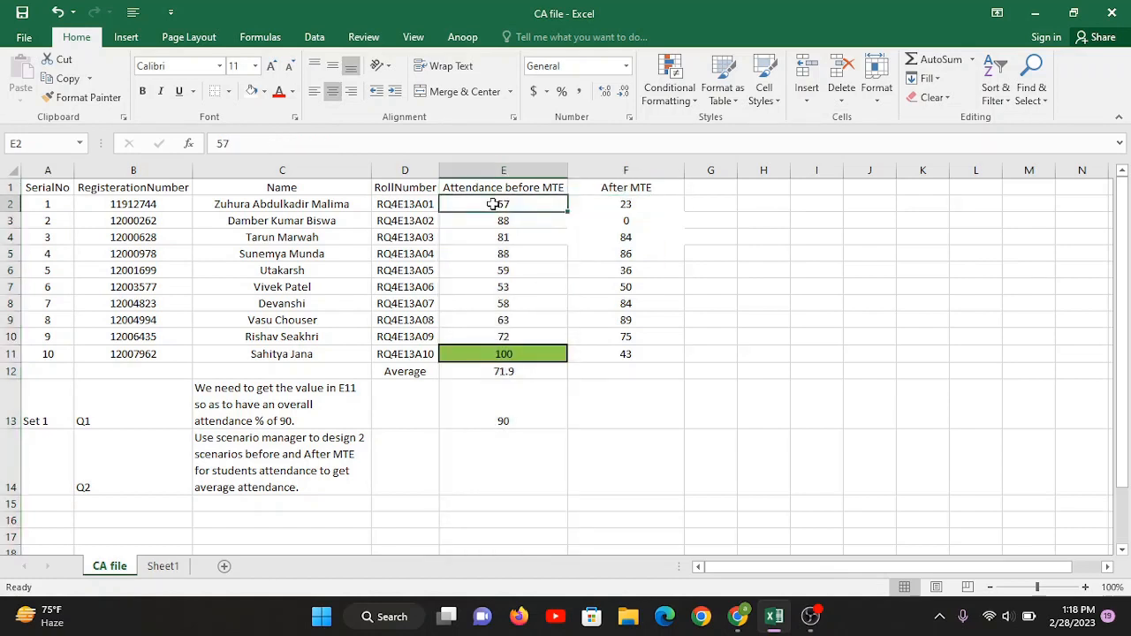
Copy the roll number in D2 and define it as the name of attendance cell E2
left_click(421, 206)
key("ctrl+c")
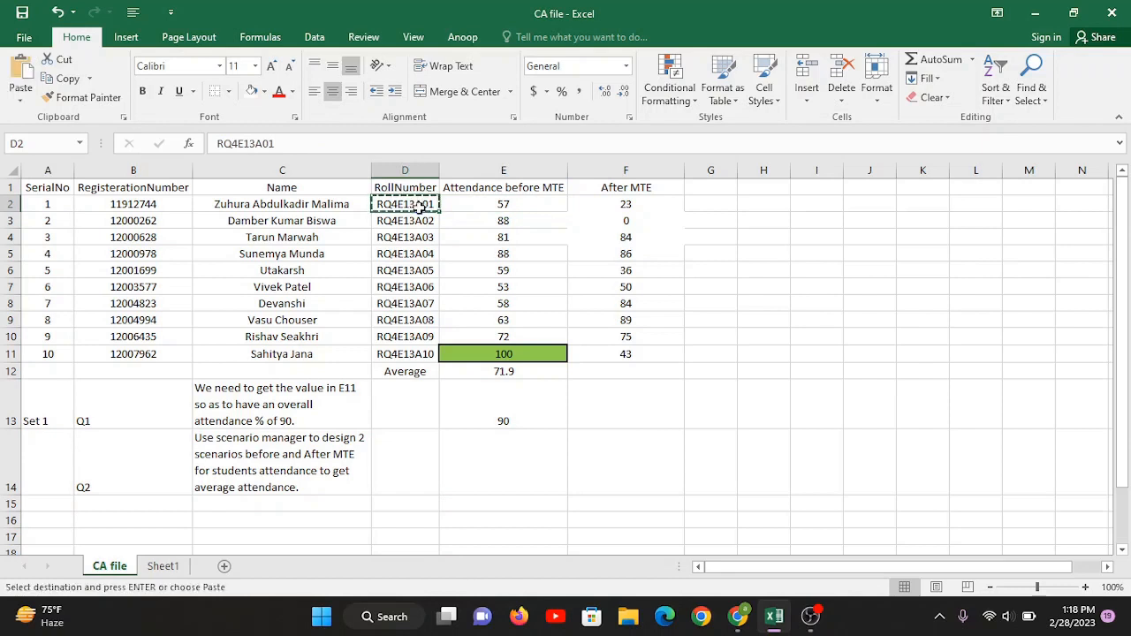
left_click(511, 204)
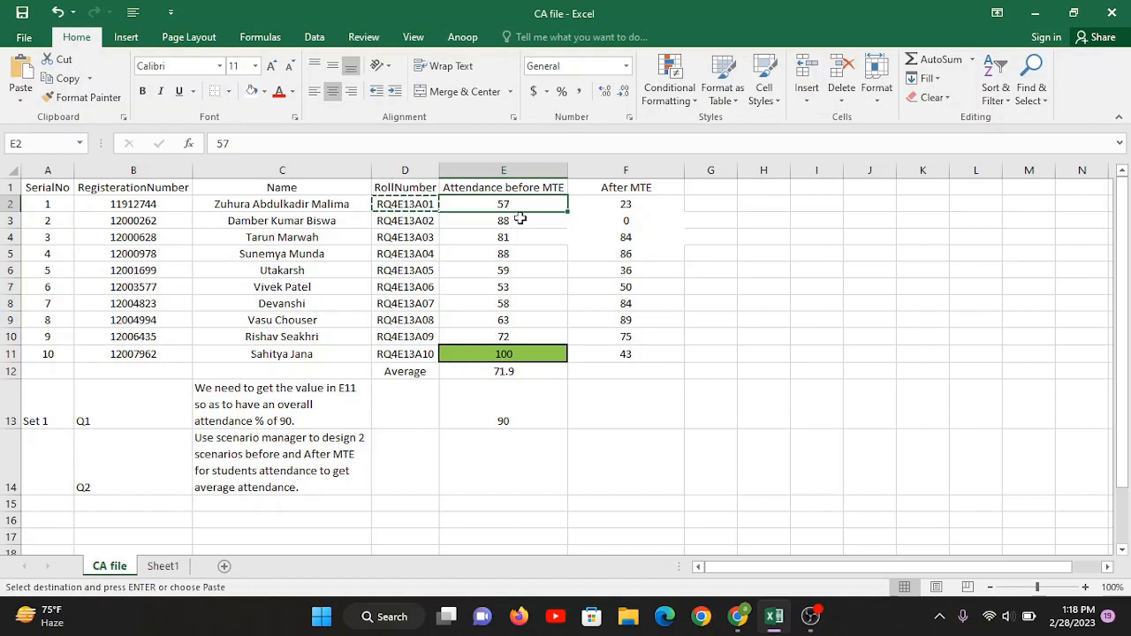
left_click(67, 138)
key("ctrl+v")
key("Return")
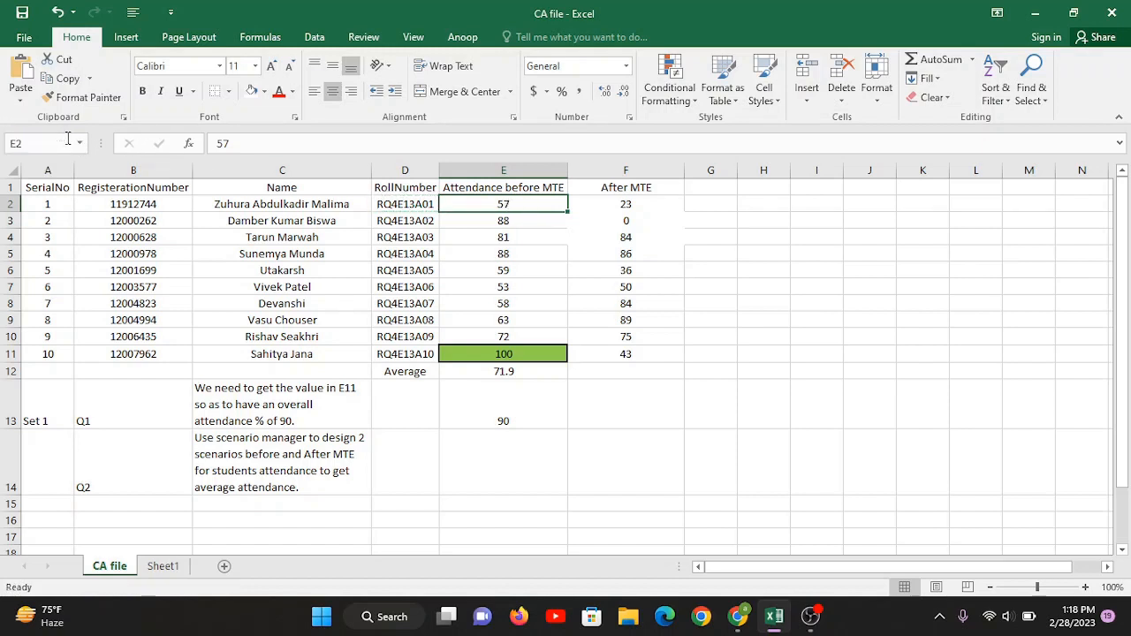
Copy the roll number in D3 and define it as the name of attendance cell E3
left_click(419, 221)
key("ctrl+c")
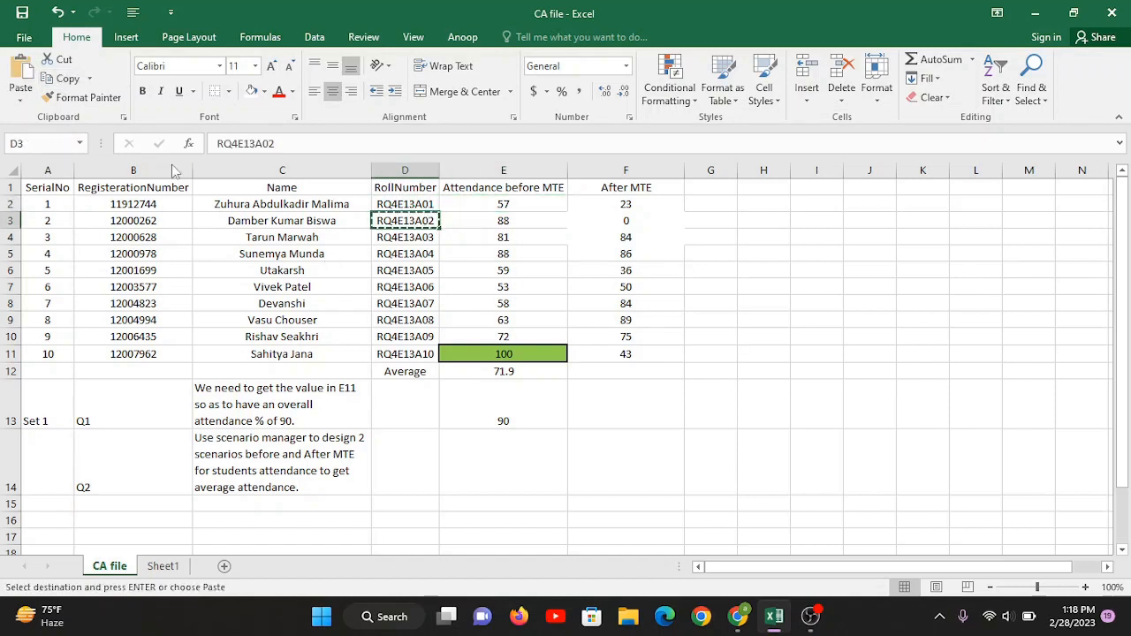
left_click(475, 220)
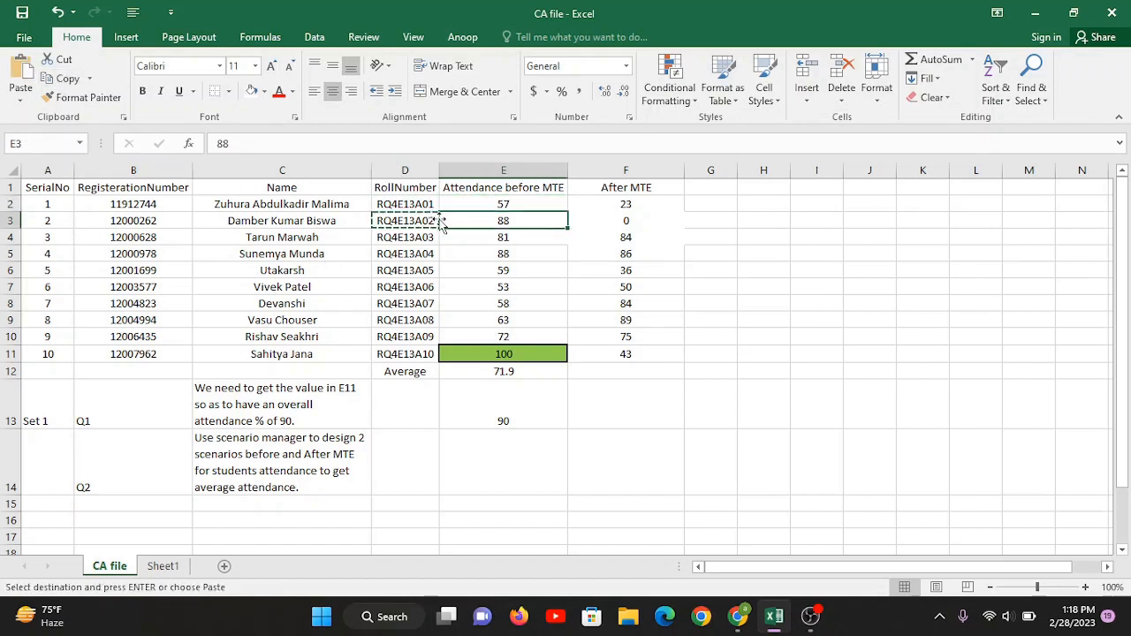
left_click(66, 144)
key("ctrl+v")
key("Return")
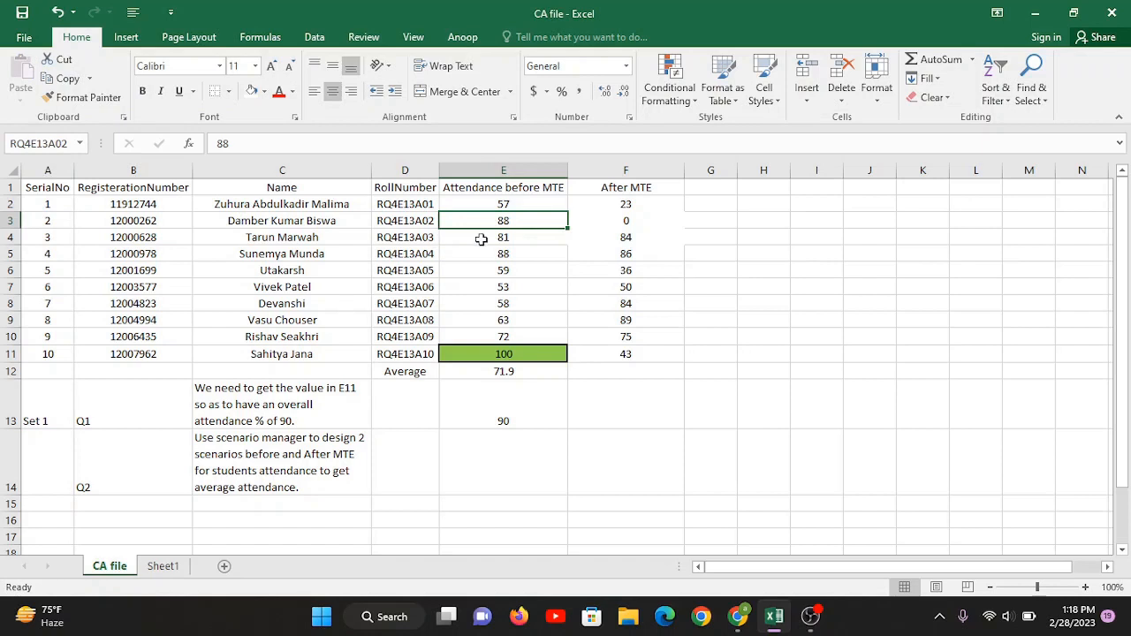
Copy the roll number in D4 and define it as the name of attendance cell E4
left_click(404, 238)
key("ctrl+c")
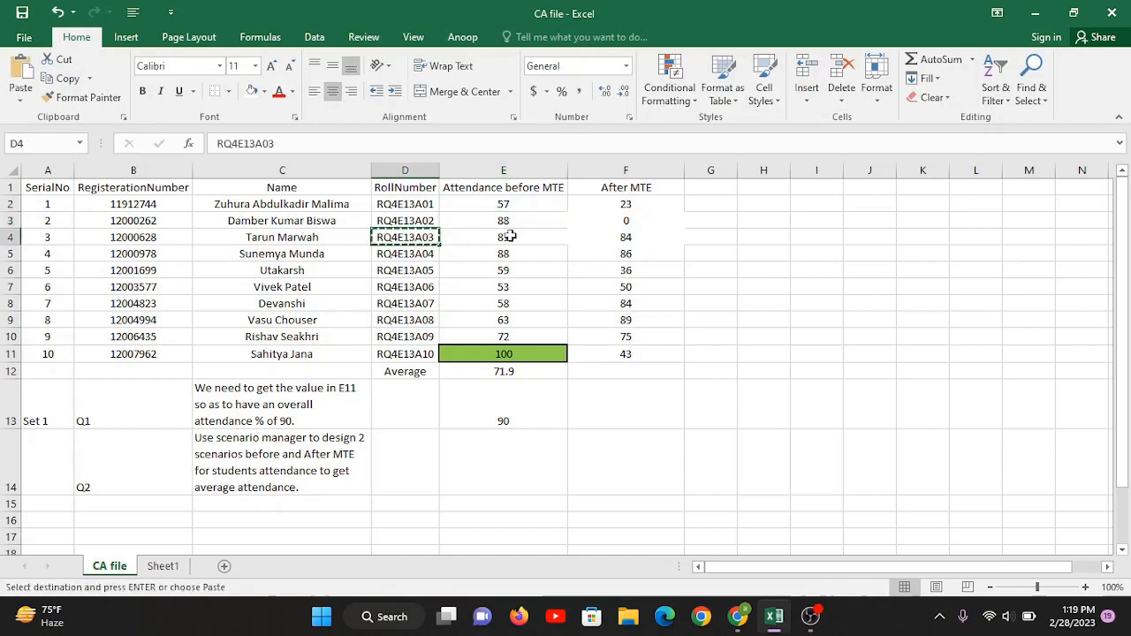
left_click(536, 237)
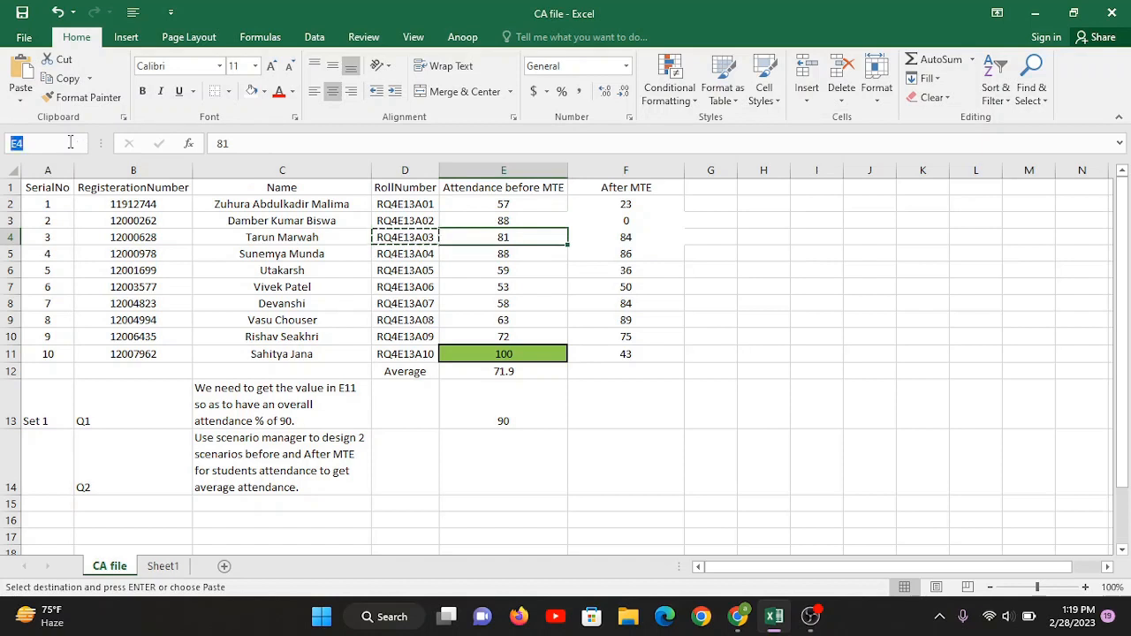
key("ctrl+v")
key("Return")
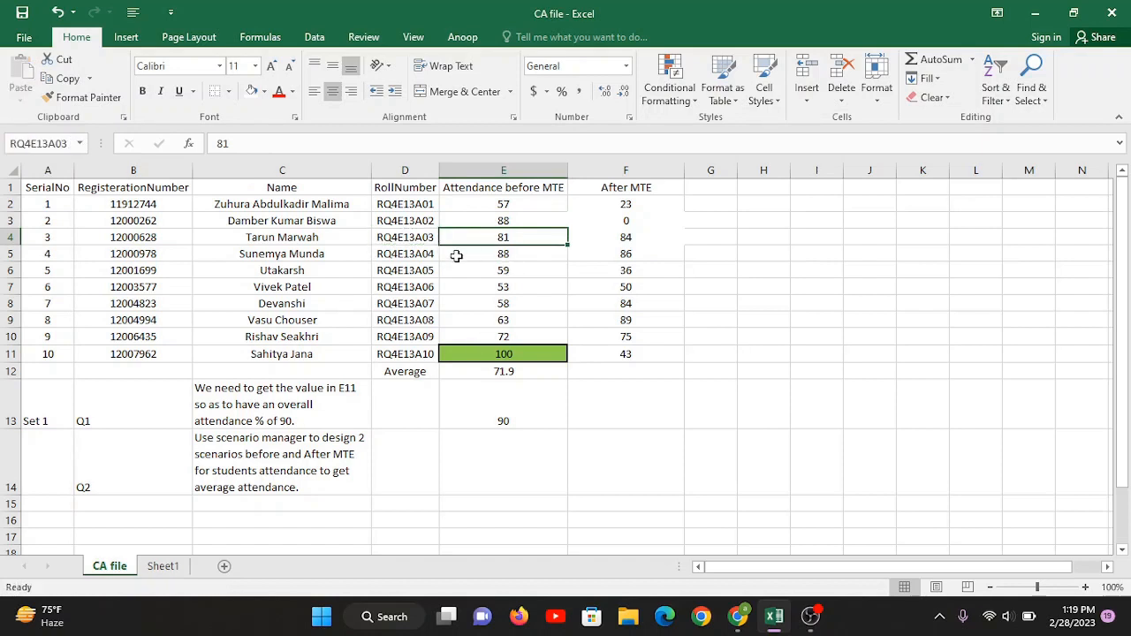
Copy the roll number in D5 and define it as the name of attendance cell E5
left_click(412, 253)
key("ctrl+c")
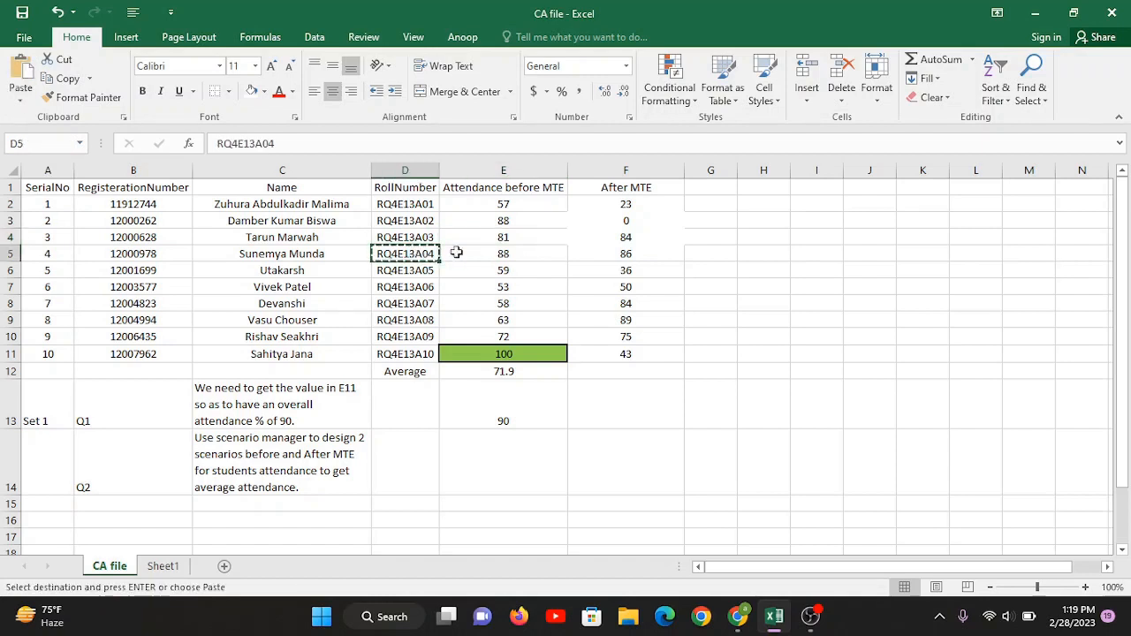
left_click(516, 253)
left_click(30, 144)
key("ctrl+v")
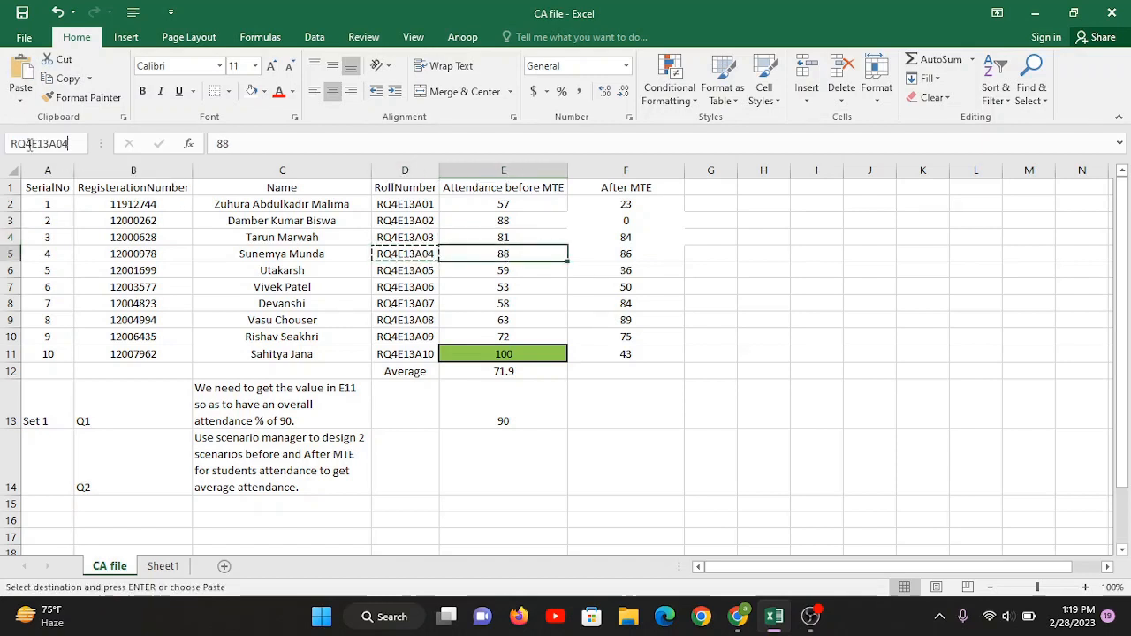
key("Return")
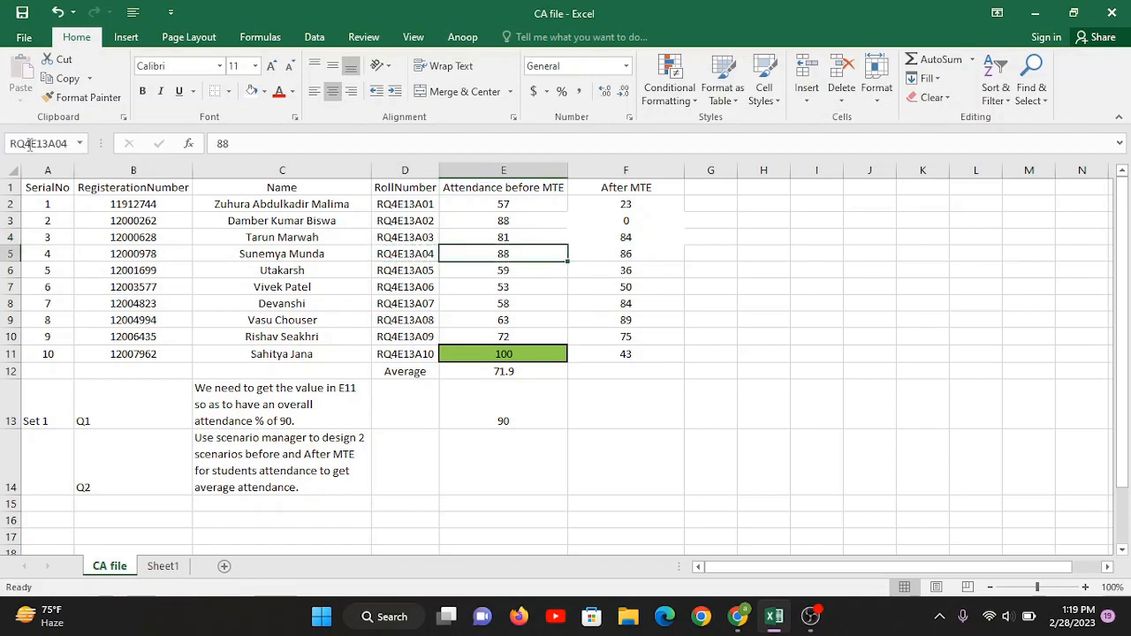
Copy the roll number in D6 and define it as the name of attendance cell E6
left_click(416, 270)
key("ctrl+c")
left_click(501, 267)
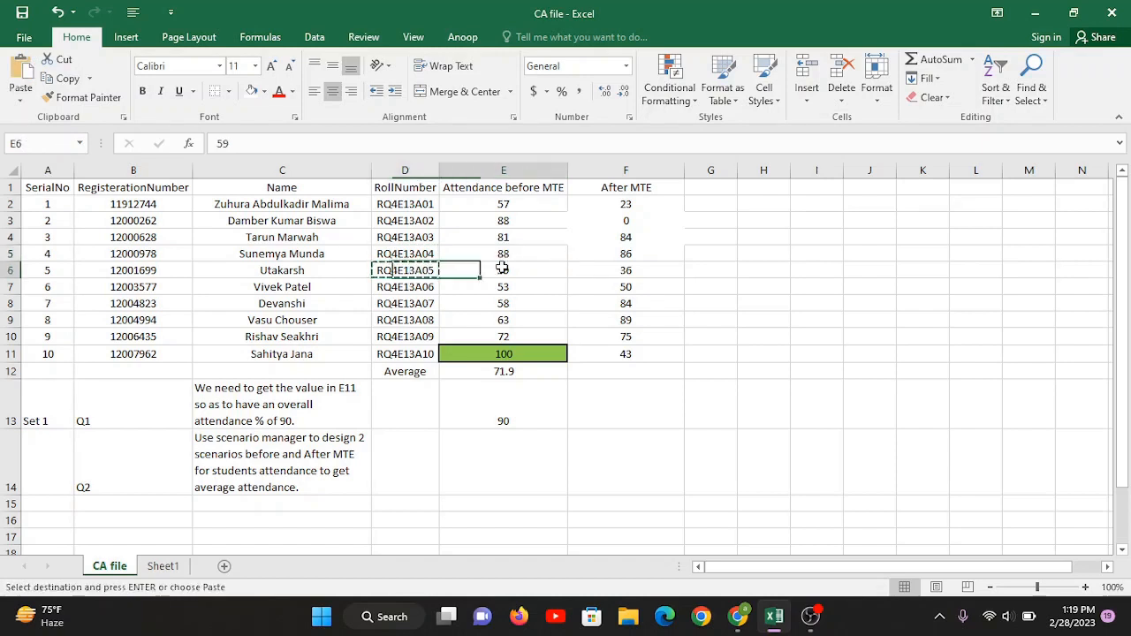
left_click(32, 145)
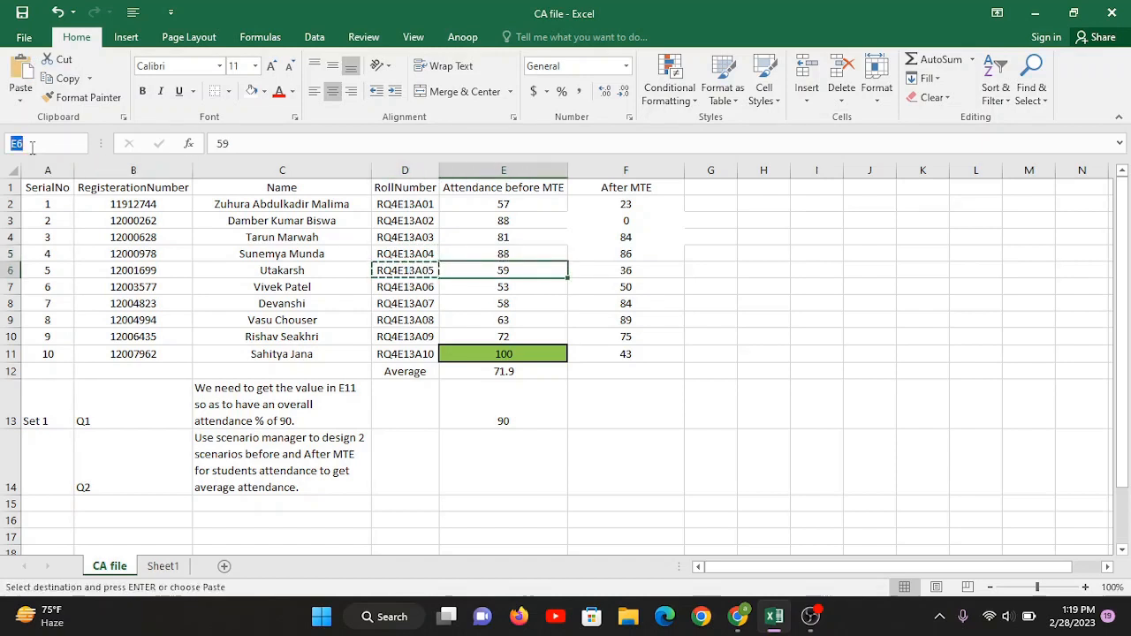
key("ctrl+v")
key("Return")
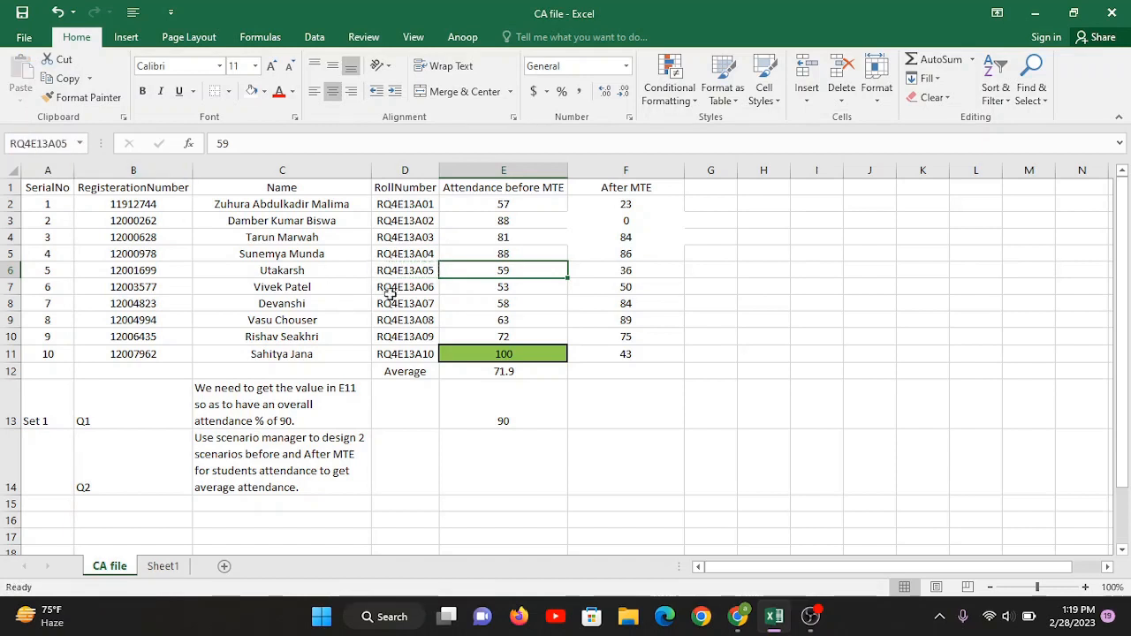
Copy the roll number in D7 and define it as the name of attendance cell E7
left_click(408, 298)
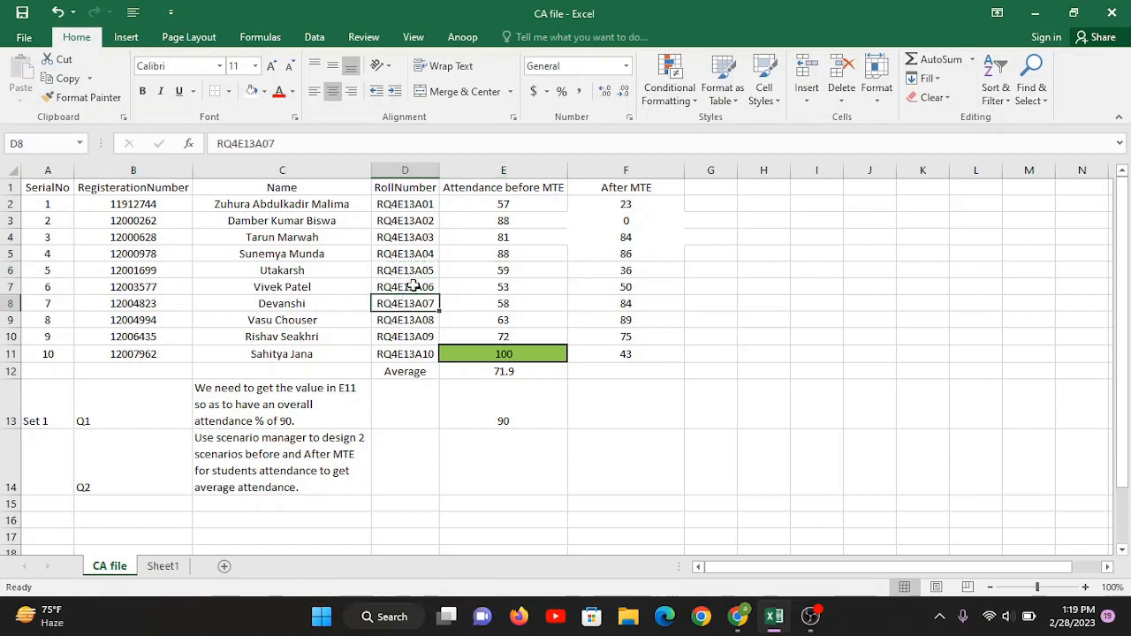
left_click(412, 286)
key("ctrl+c")
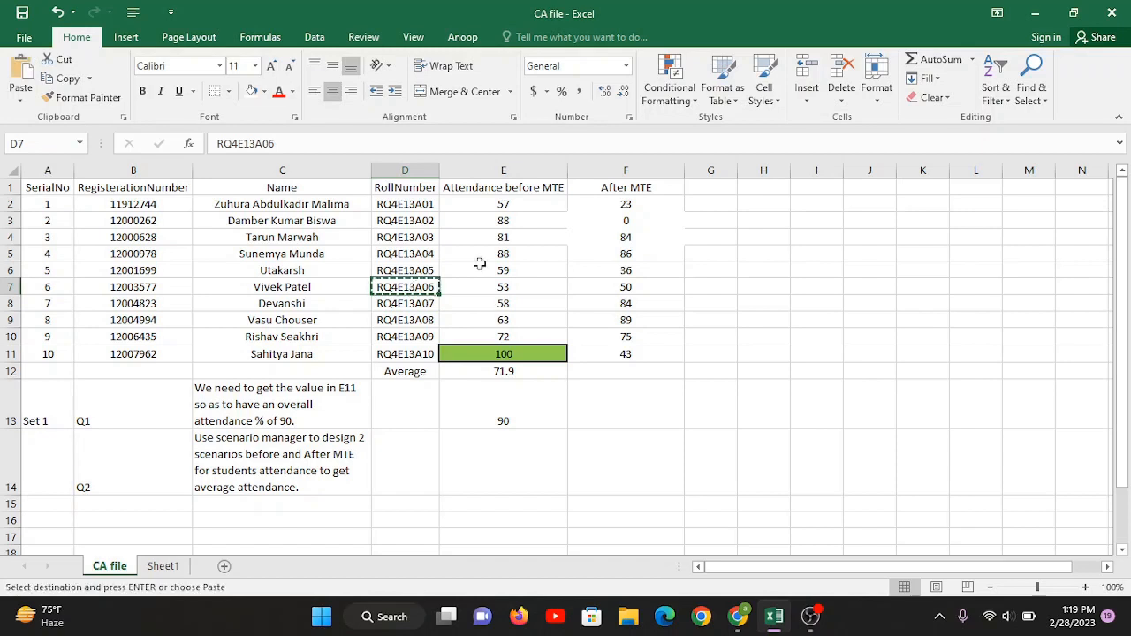
left_click(468, 285)
left_click(35, 143)
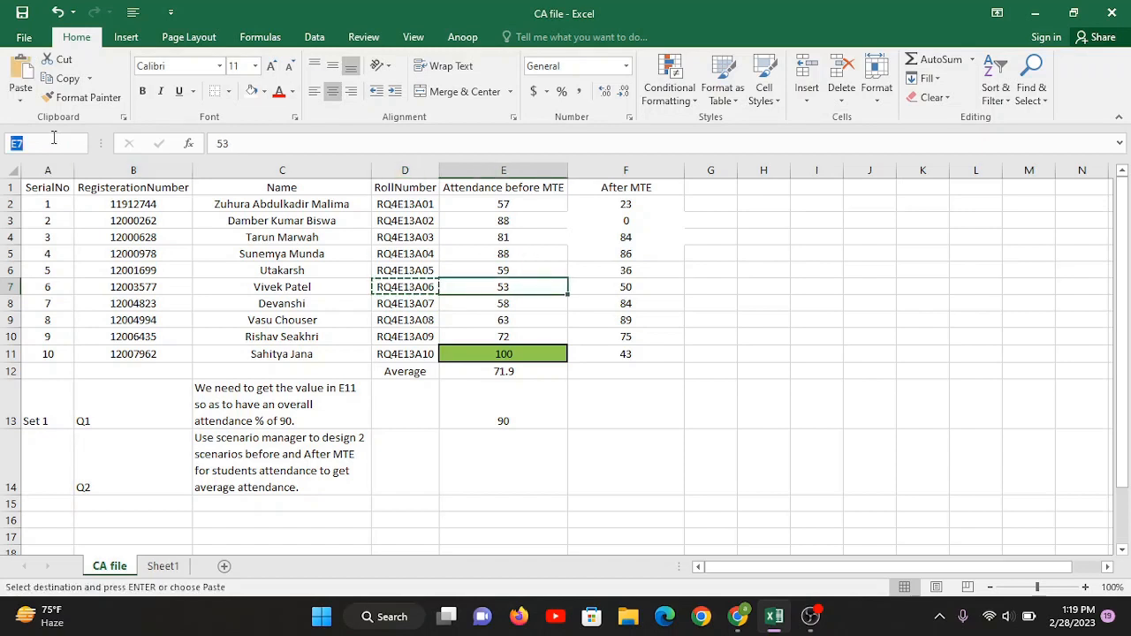
key("ctrl+v")
key("Return")
Copy the roll number in D8 and define it as the name of attendance cell E8
left_click(400, 303)
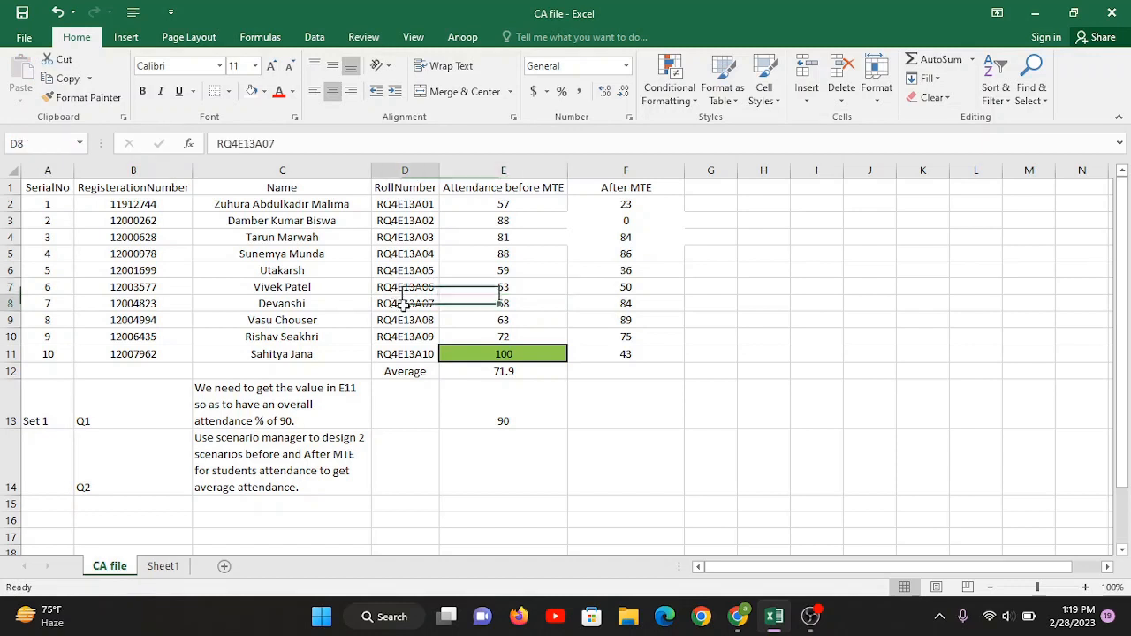
key("ctrl+c")
left_click(523, 303)
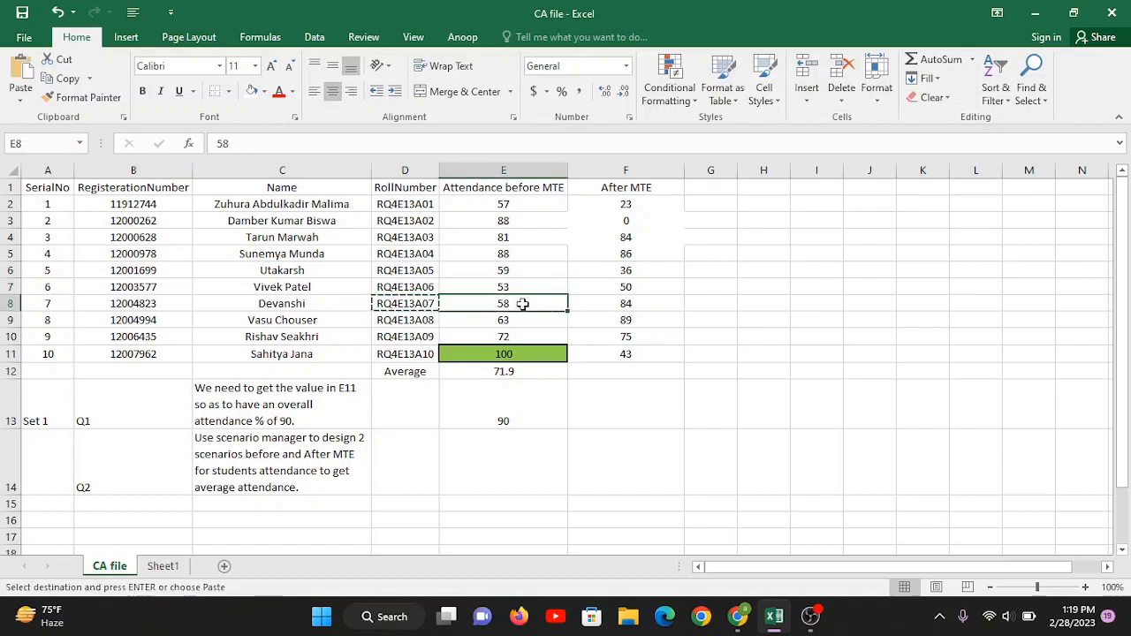
left_click(60, 143)
key("ctrl+v")
key("Return")
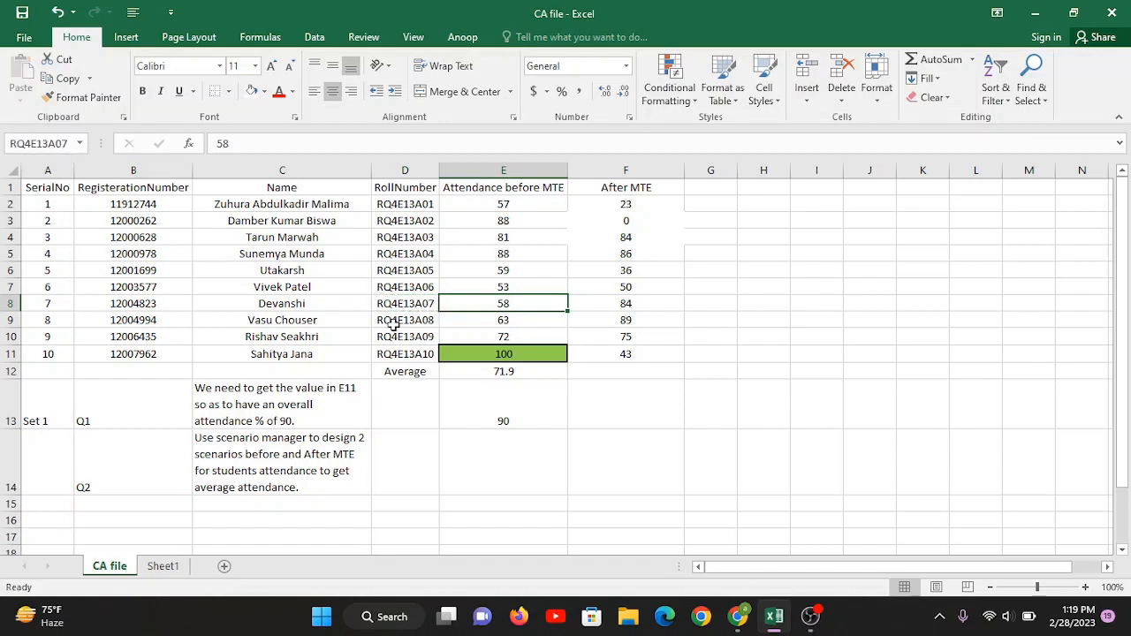
Copy the roll number in D9 and define it as the name of attendance cell E9
left_click(403, 322)
key("ctrl+c")
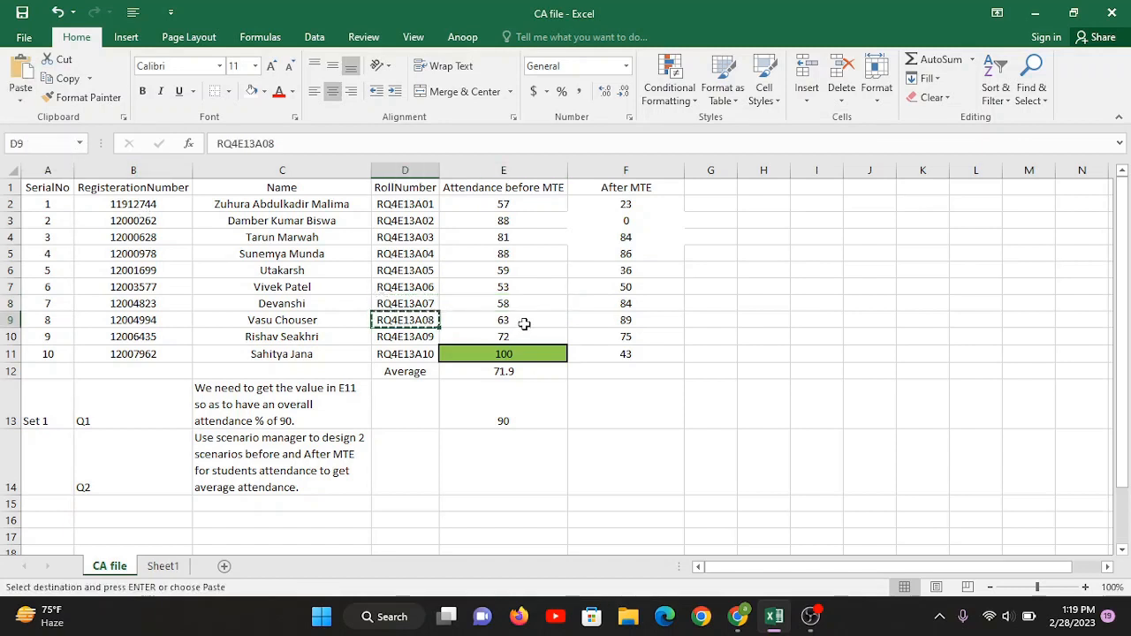
left_click(523, 323)
left_click(49, 141)
key("ctrl+v")
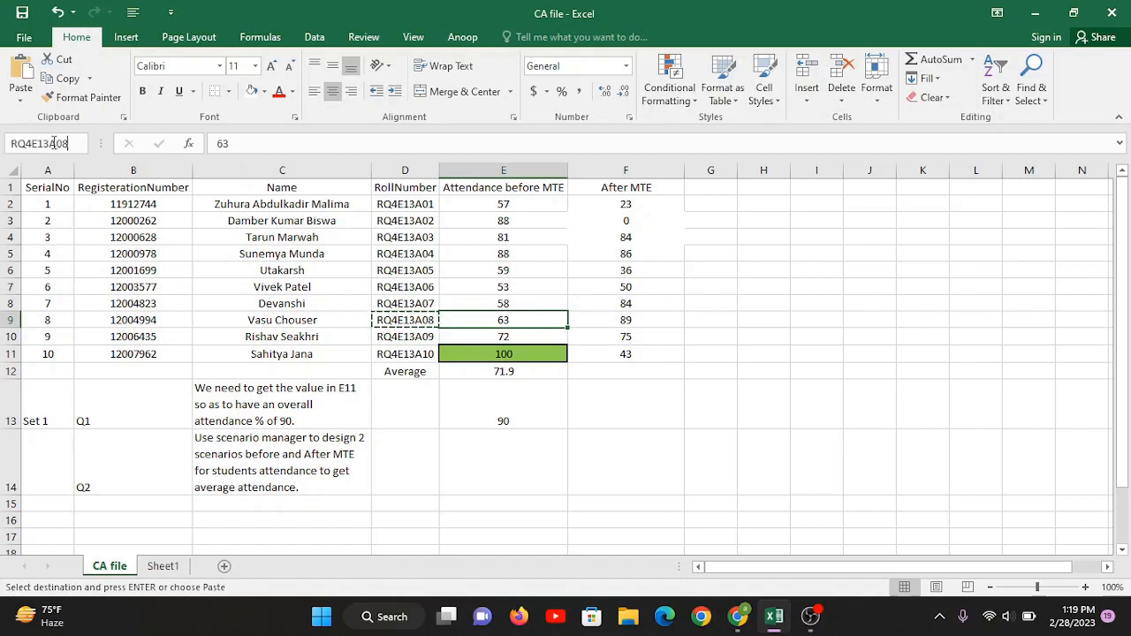
key("Return")
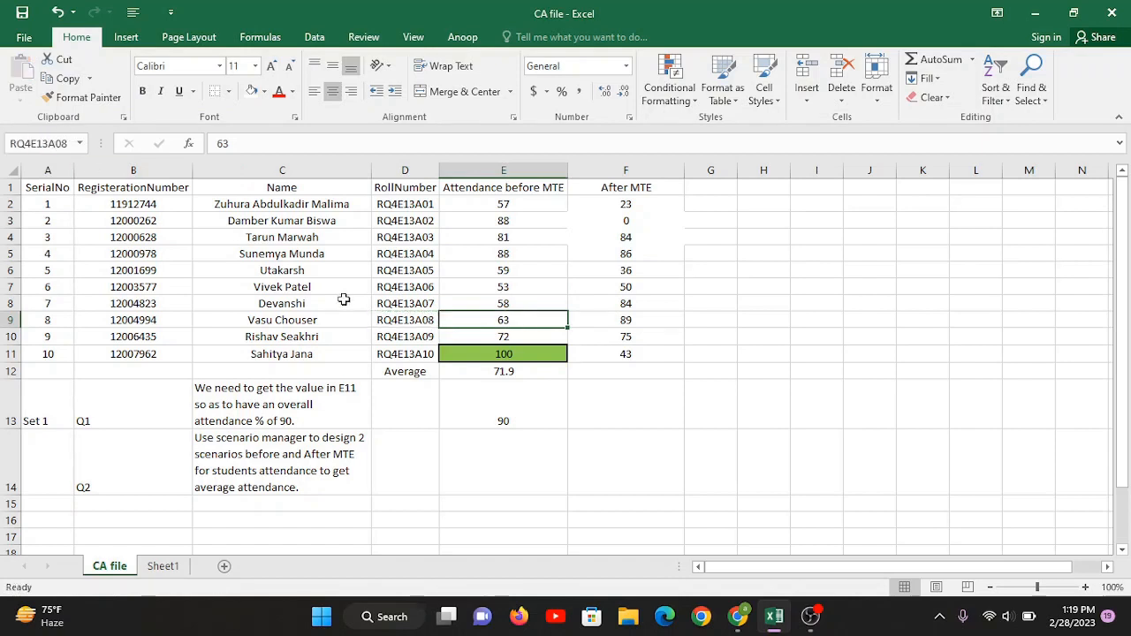
Copy the roll number in D10 and define it as the name of attendance cell E10
left_click(385, 339)
key("ctrl+c")
left_click(516, 329)
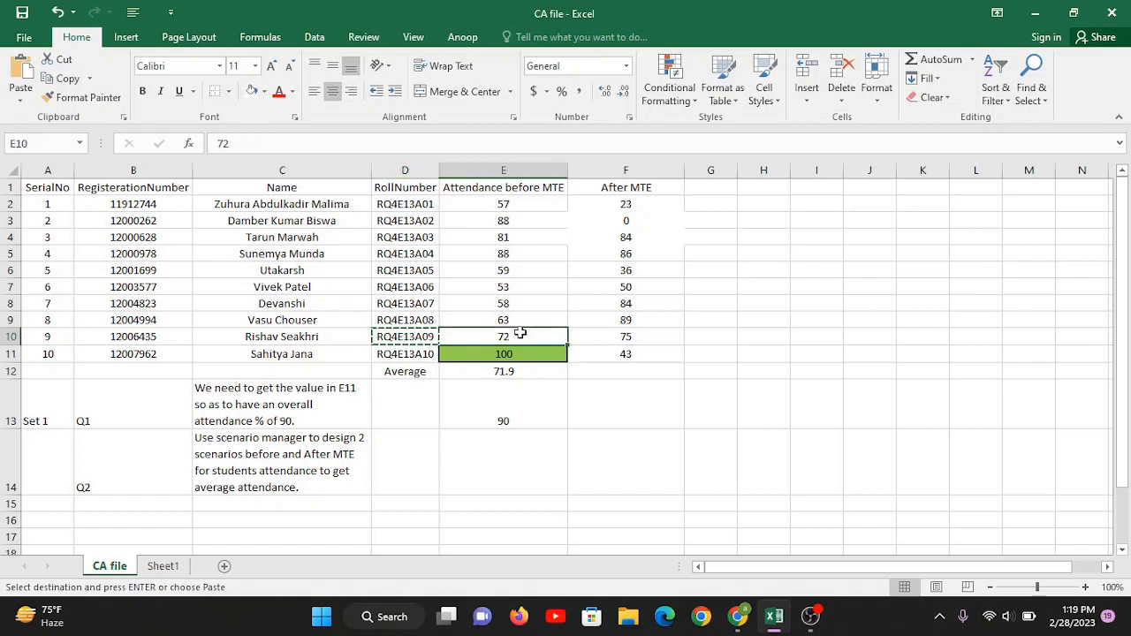
left_click(72, 142)
key("ctrl+v")
key("Return")
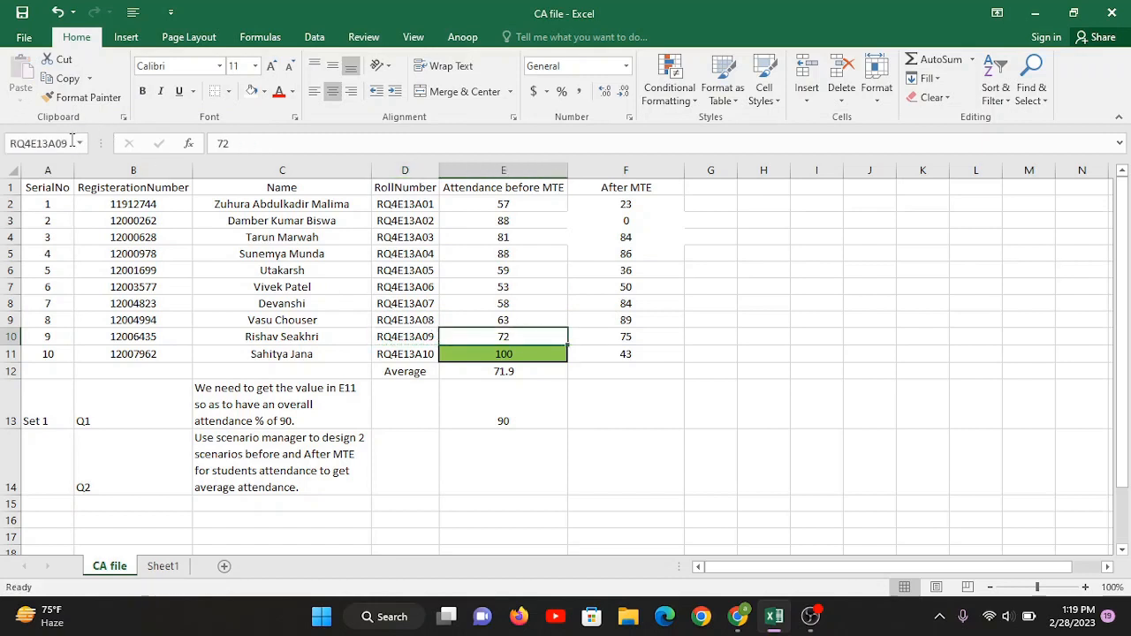
Copy the roll number in D11 and define it as the name of attendance cell E11
left_click(413, 353)
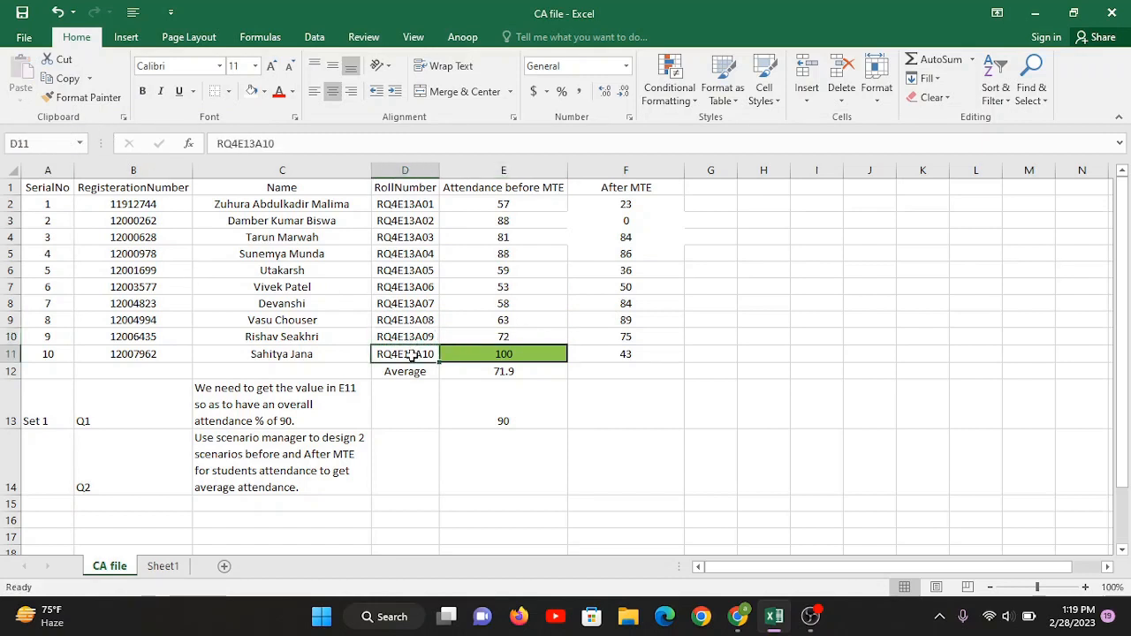
key("ctrl+c")
left_click(506, 354)
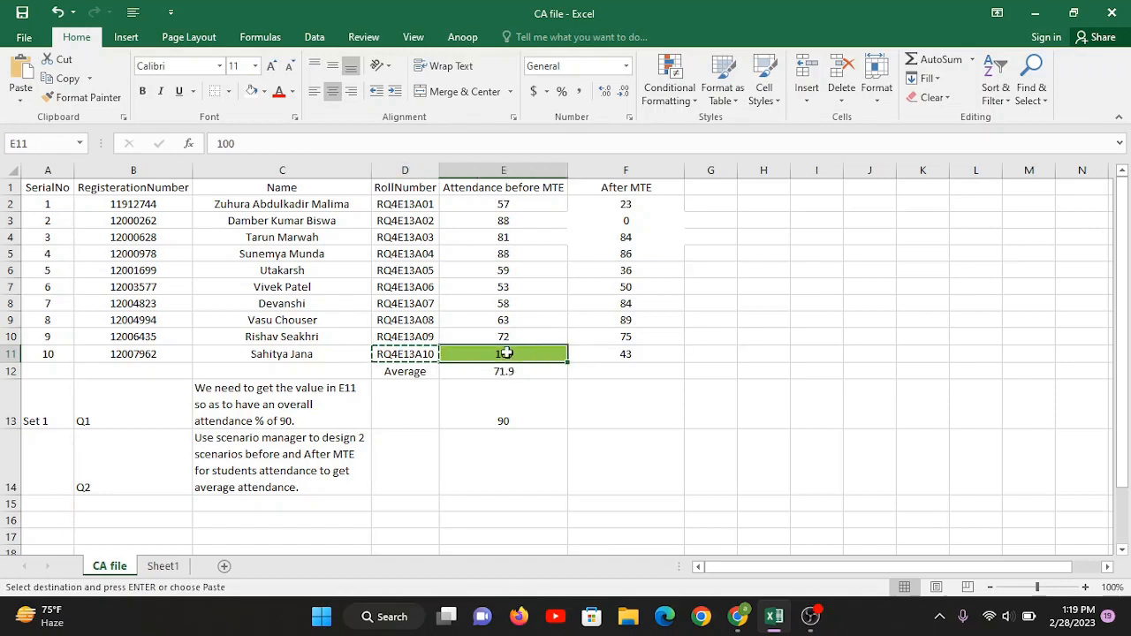
left_click(48, 143)
key("ctrl+v")
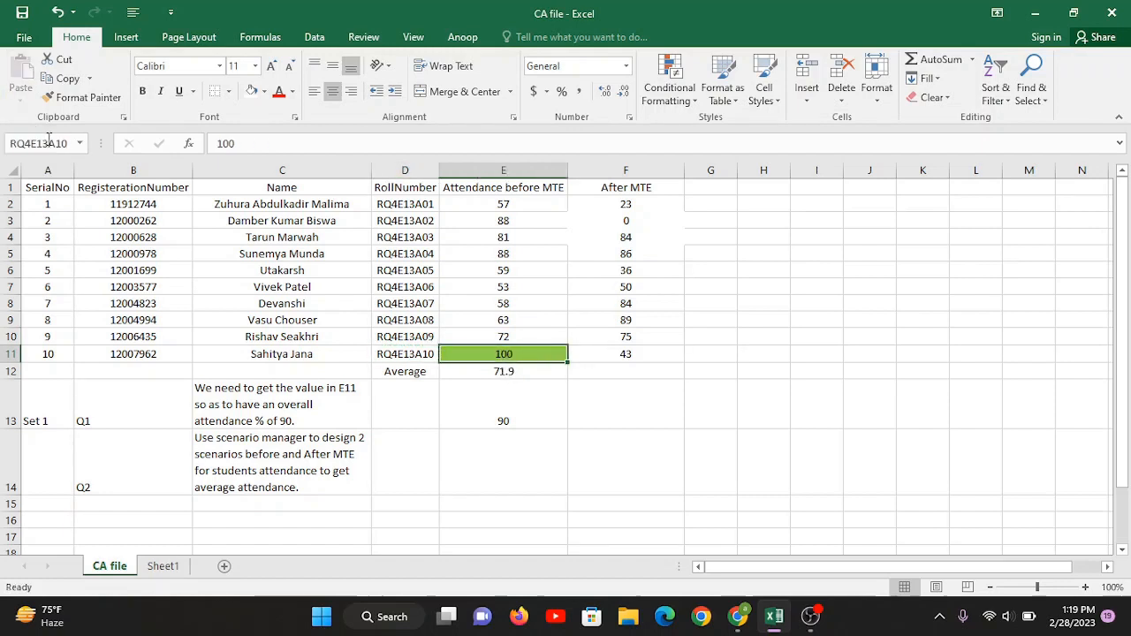
Copy the Average label in D12 and define it as the name of the average formula cell E12
left_click(398, 371)
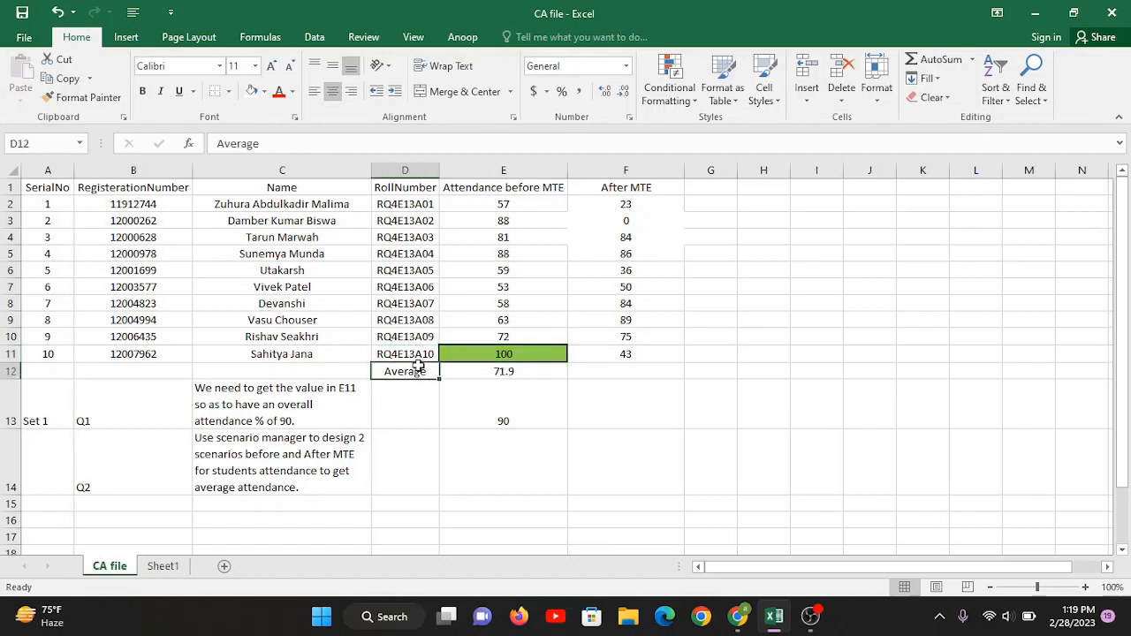
key("ctrl+c")
left_click(514, 372)
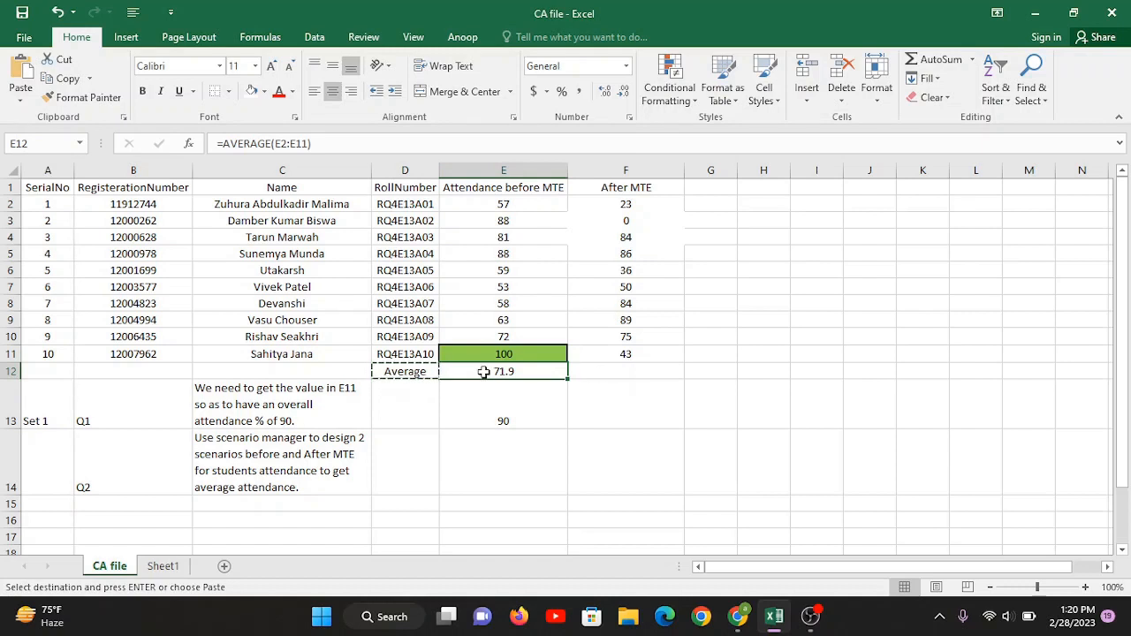
left_click(65, 139)
key("ctrl+v")
key("Return")
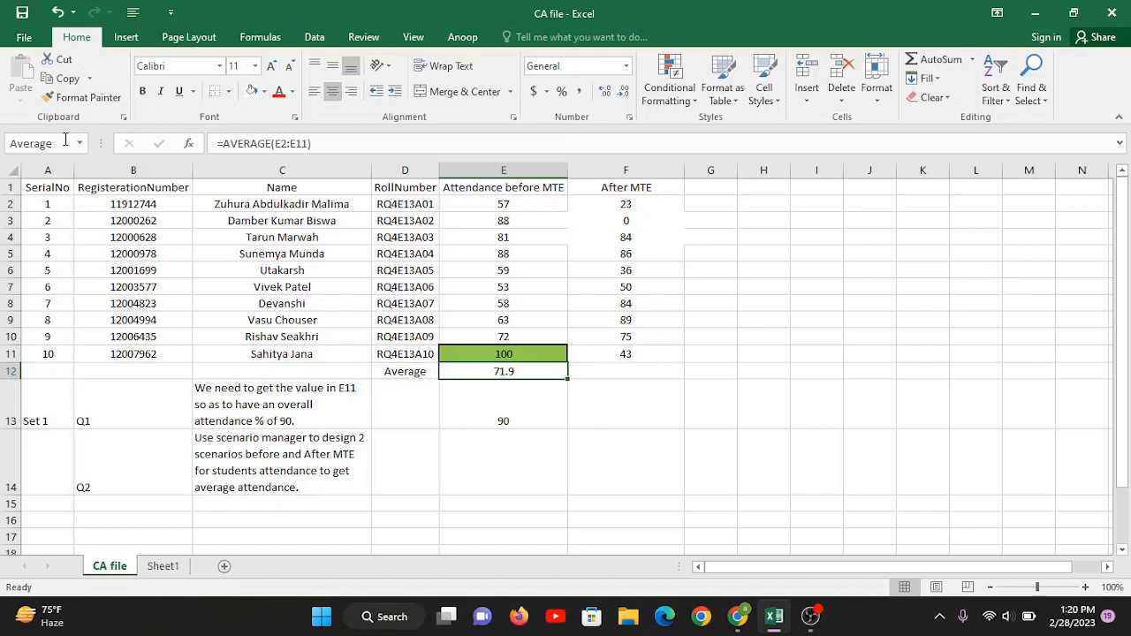
Clear the contents of cell E13 below the average attendance
left_click(494, 389)
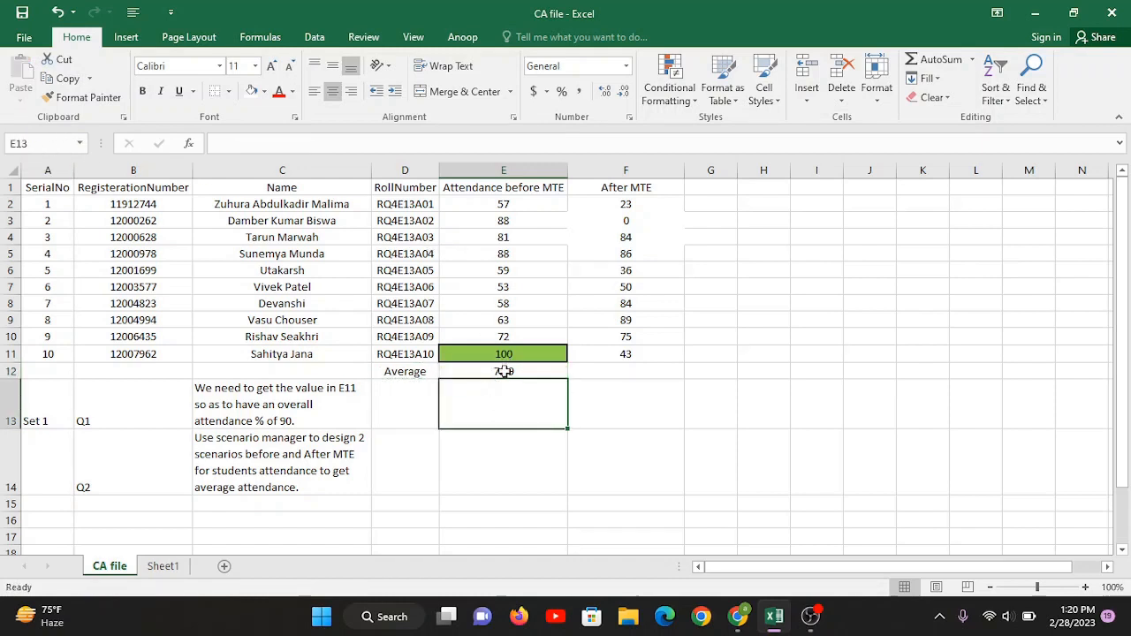
left_click(504, 371)
left_click(548, 450)
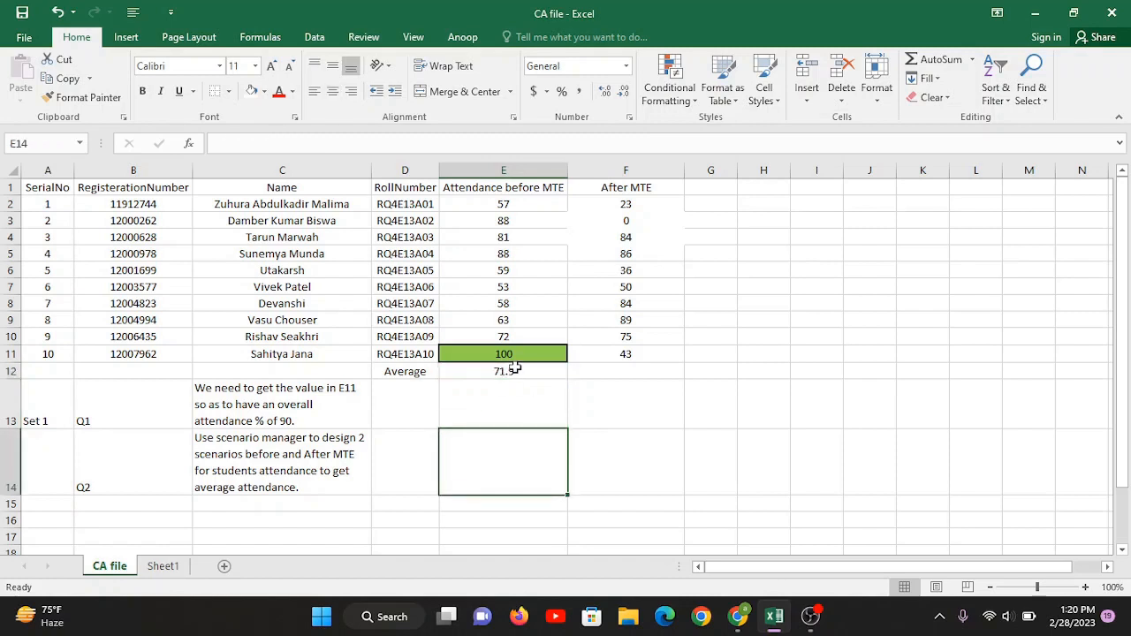
Remove the green fill from attendance cell E11
left_click(515, 355)
left_click(251, 92)
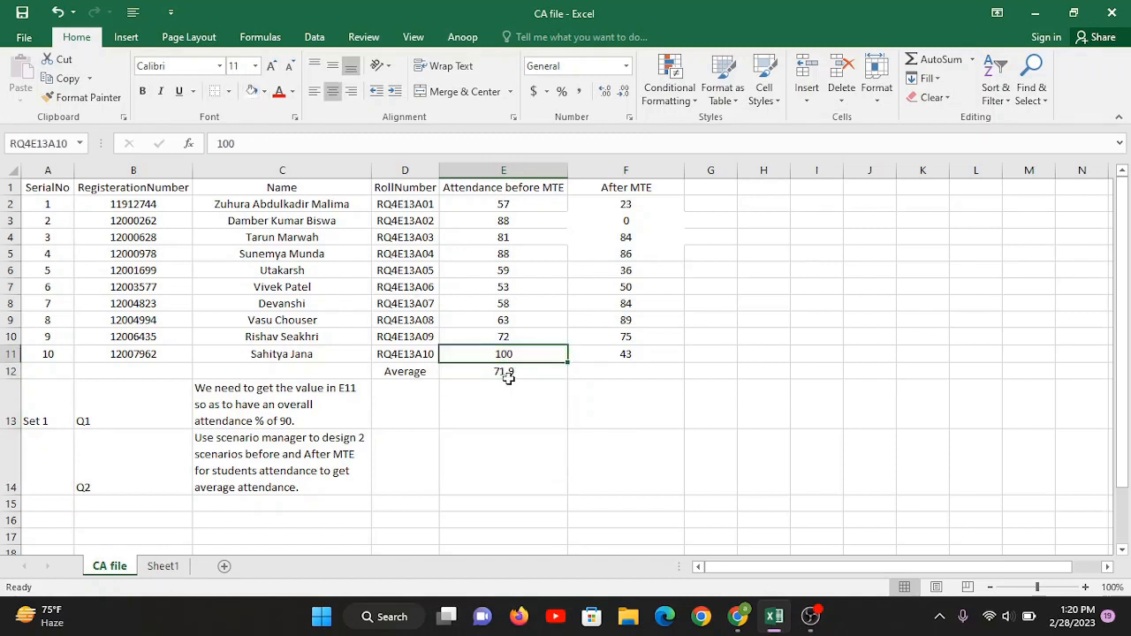
left_click(622, 428)
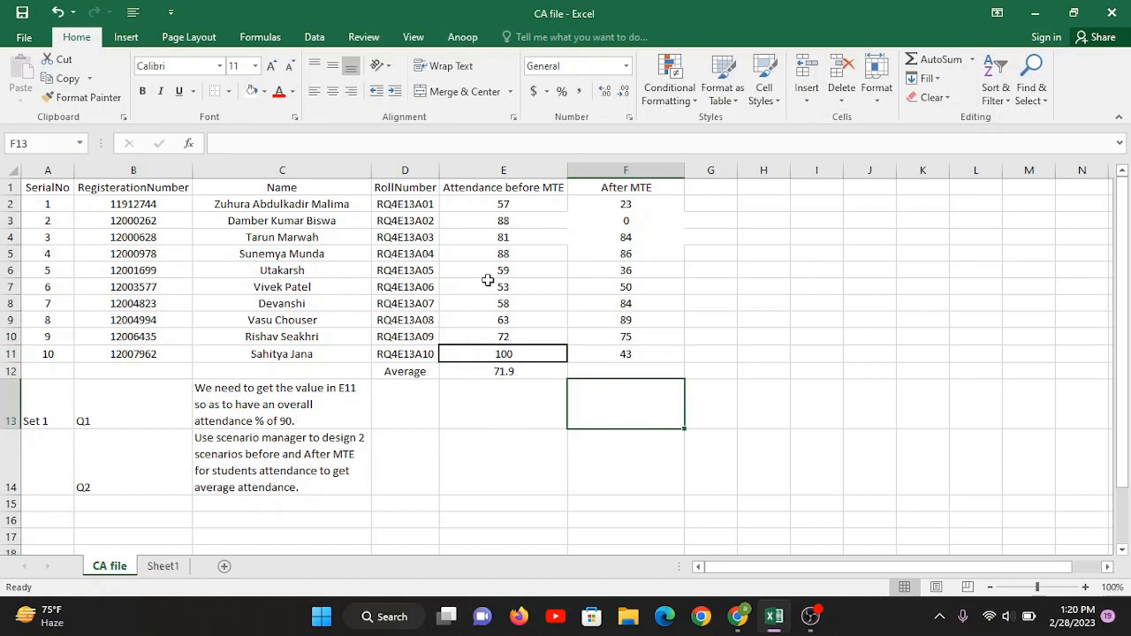
Check the defined names of the attendance cells from E2 down to E11
left_click(504, 204)
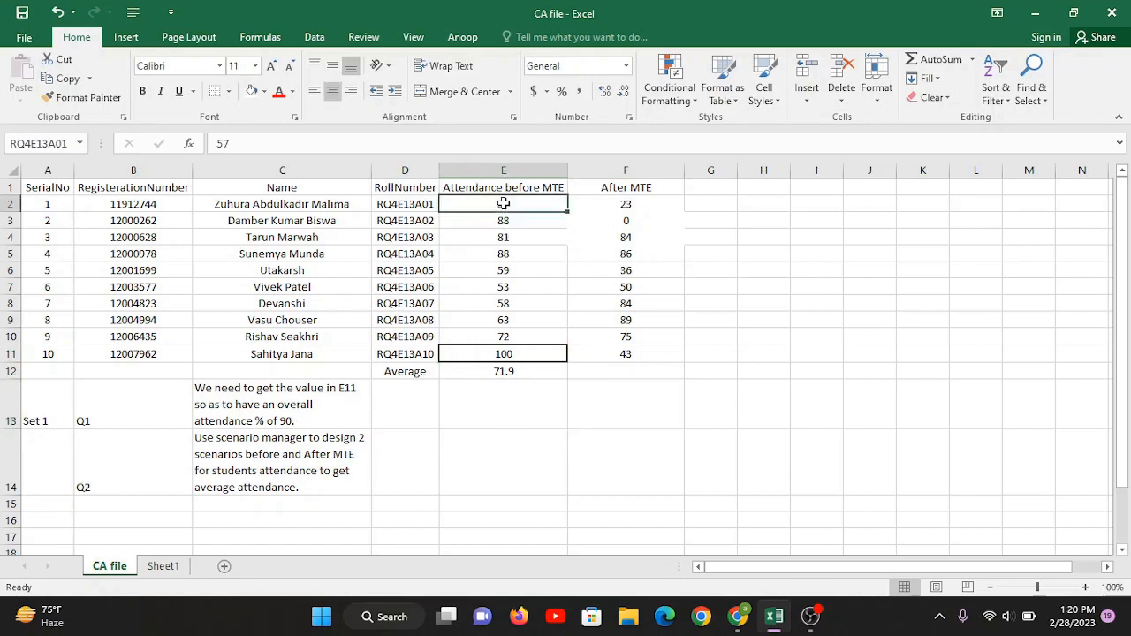
key("Down")
key("Down")
key("Down")
key("Down")
key("Down")
key("Down")
key("Down")
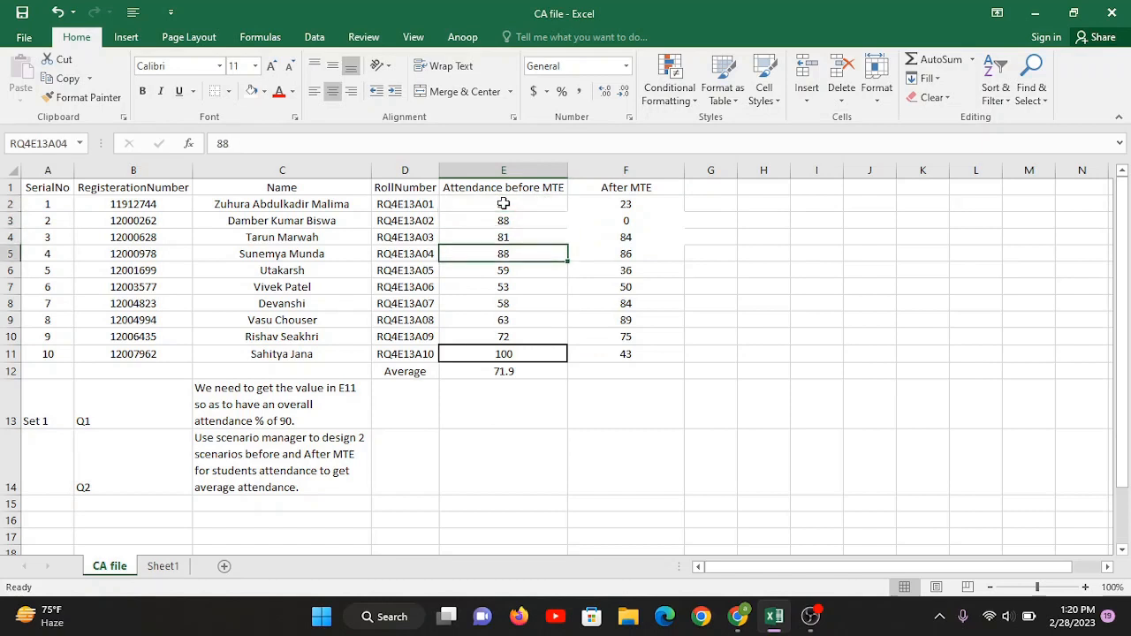
key("Down")
key("Down")
key("Down")
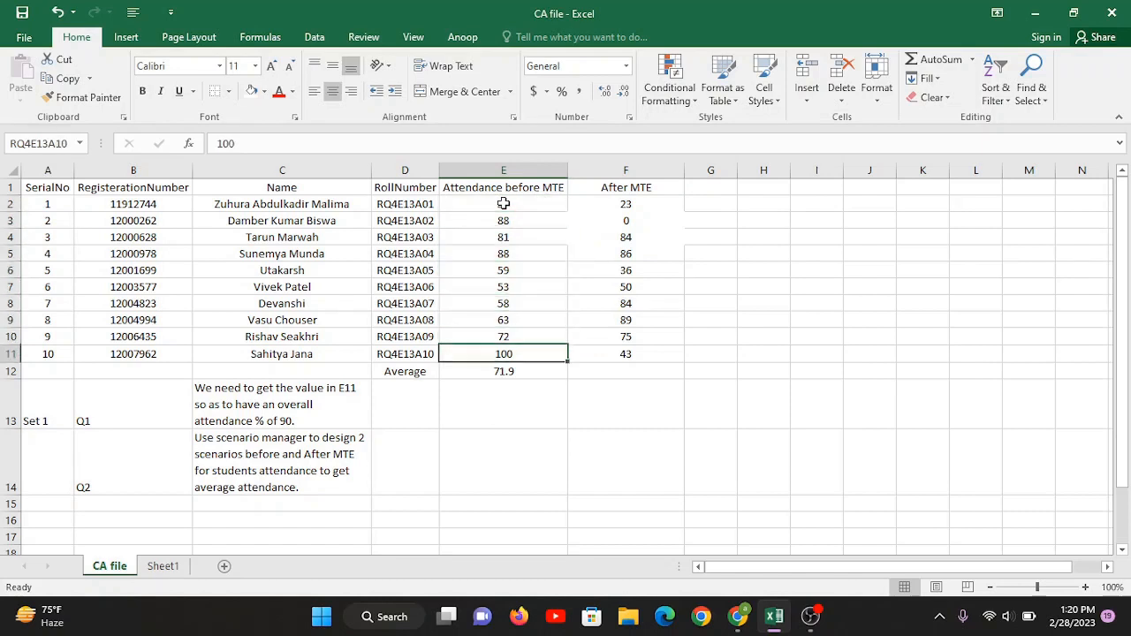
left_click(779, 276)
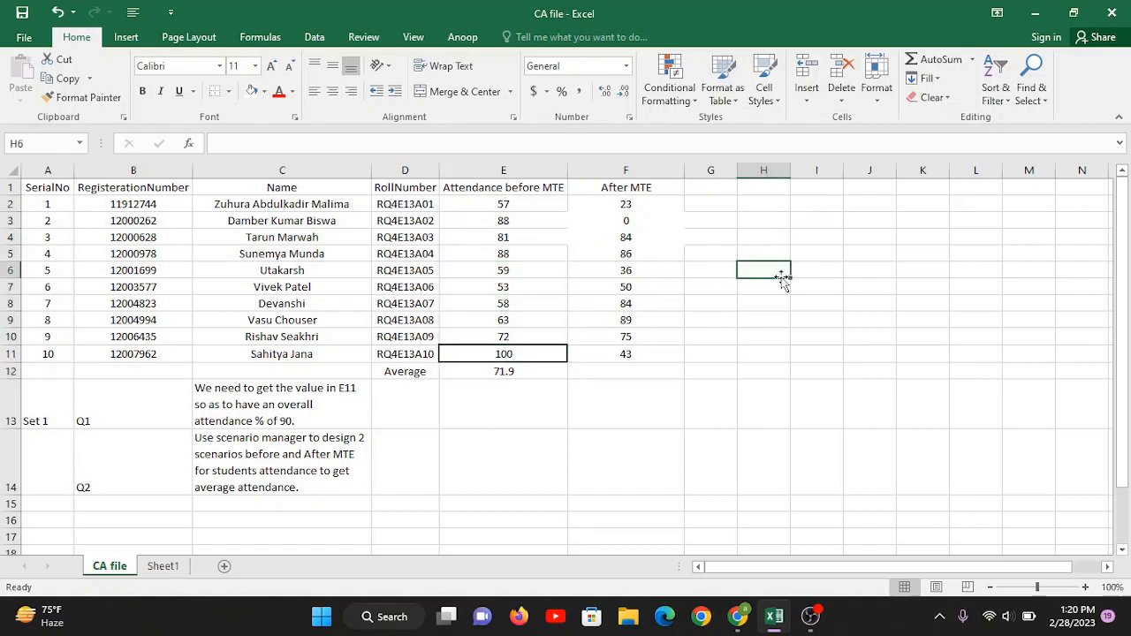
Add a scenario named Before MTE in Scenario Manager with changing cells E2:E11, keeping their current attendance values
left_click(314, 37)
left_click(785, 100)
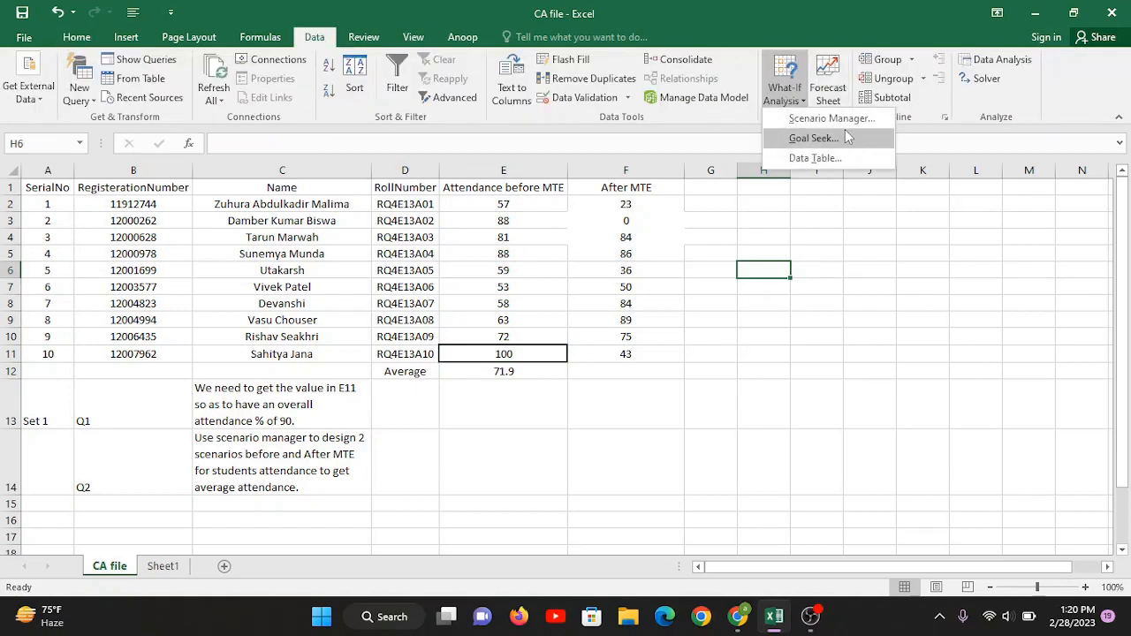
left_click(826, 116)
left_click(910, 141)
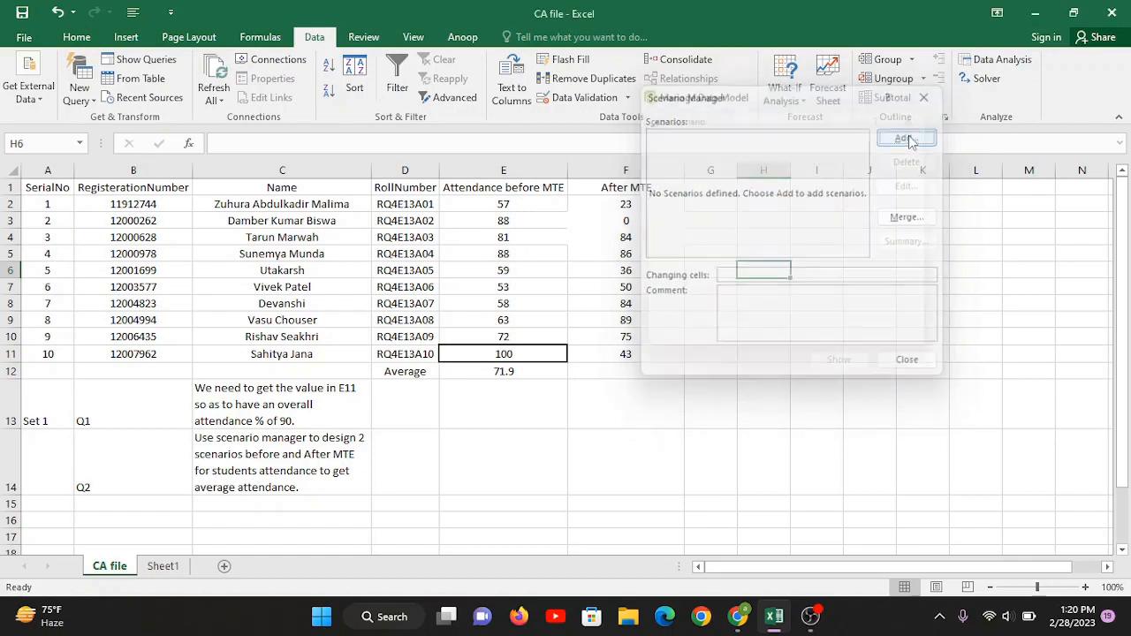
type("Before MTE")
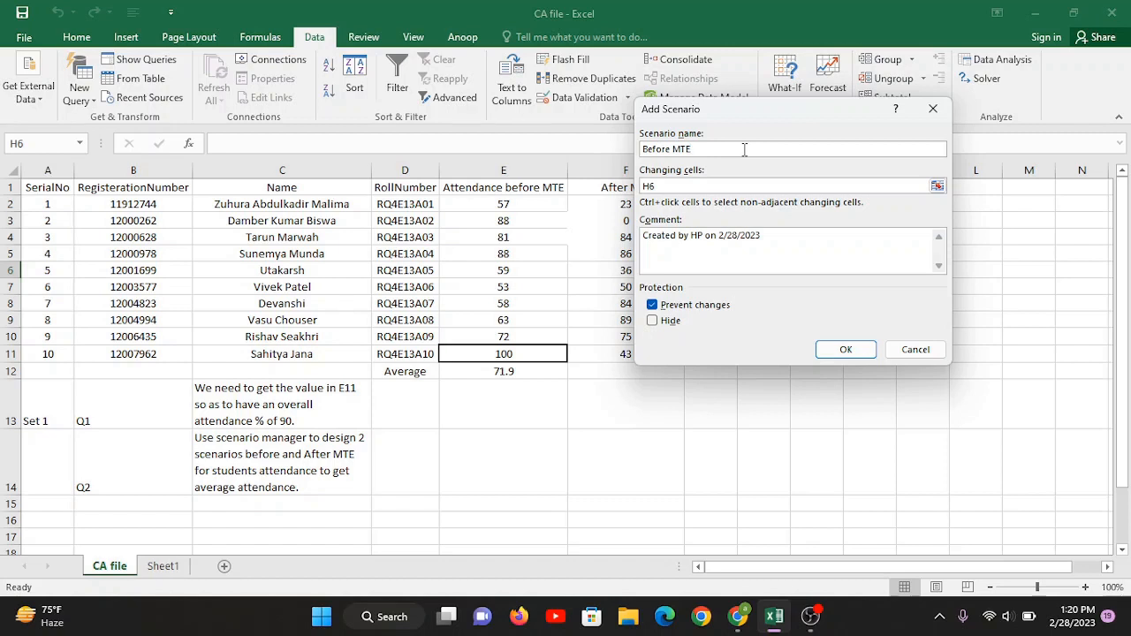
left_click(707, 184)
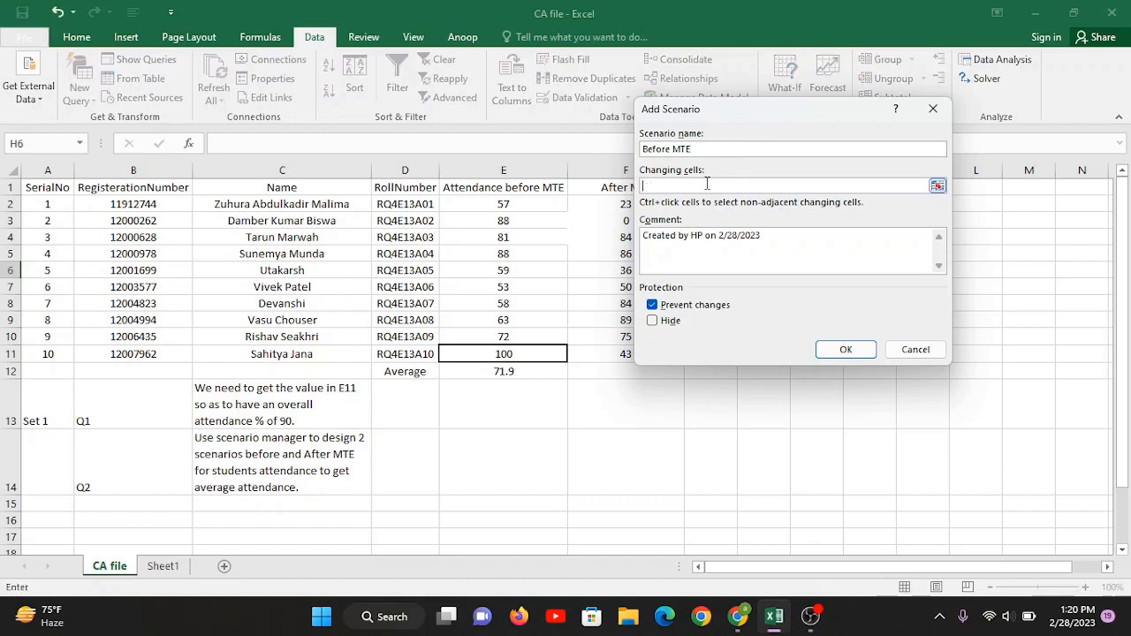
left_click_drag(480, 207, 504, 355)
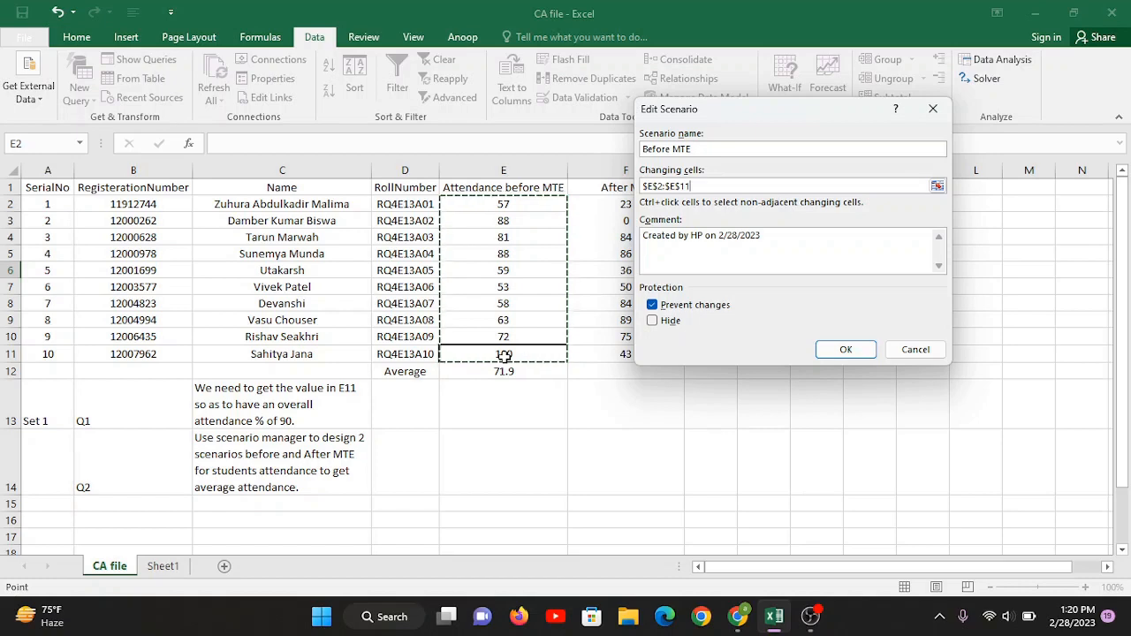
left_click(853, 355)
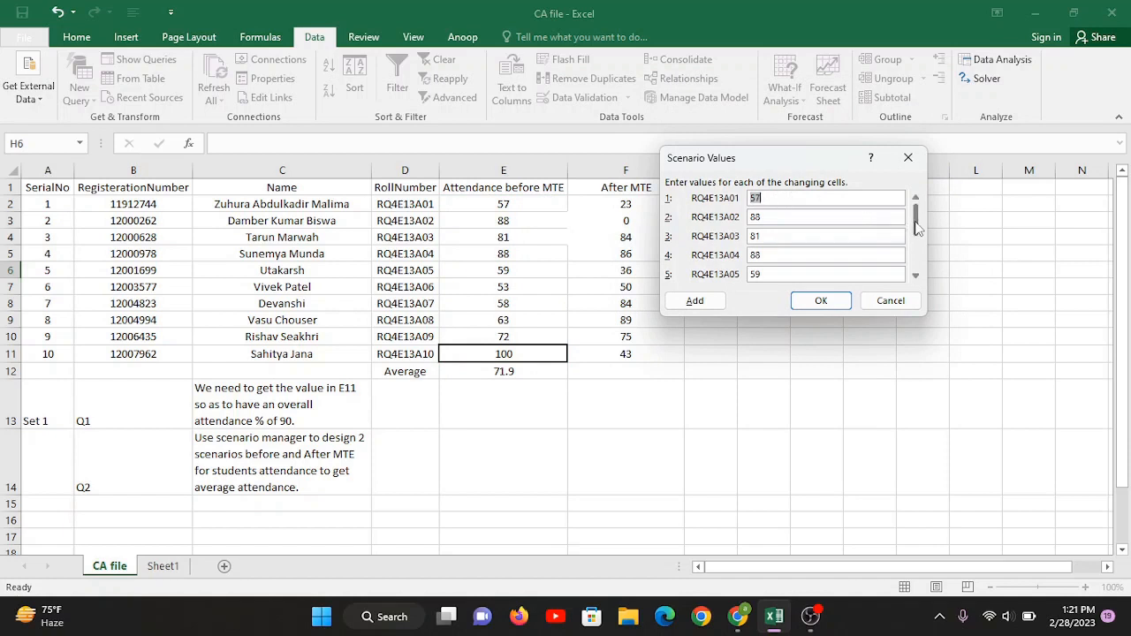
left_click_drag(919, 231, 917, 269)
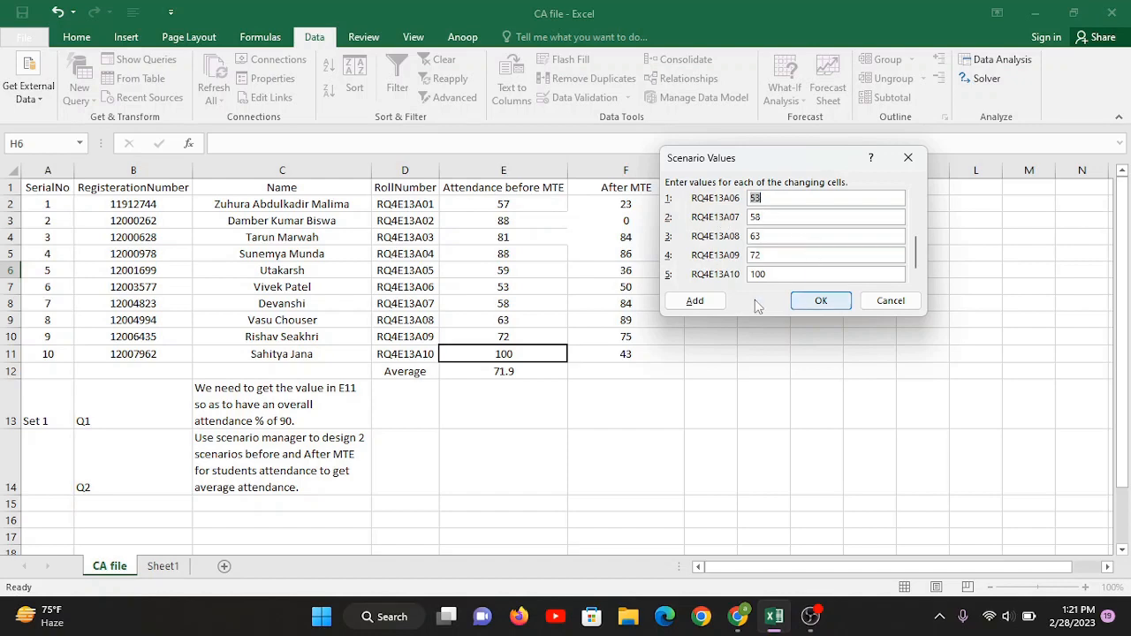
Add another scenario named Post MTE that uses the same changing cells E2:E11
left_click(703, 300)
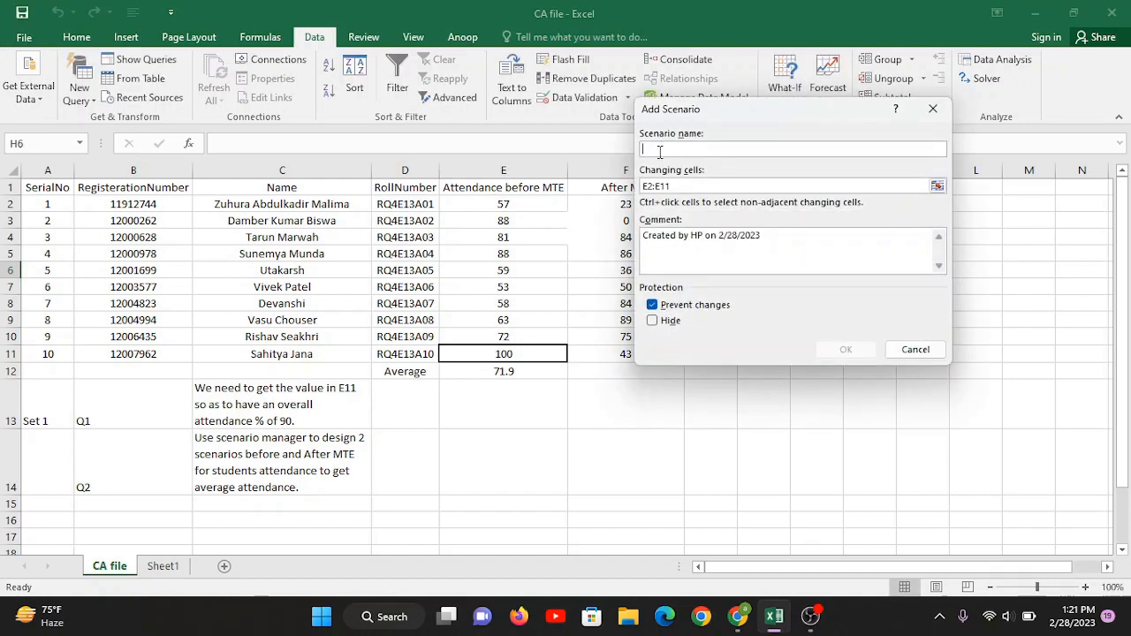
type("POst MTE")
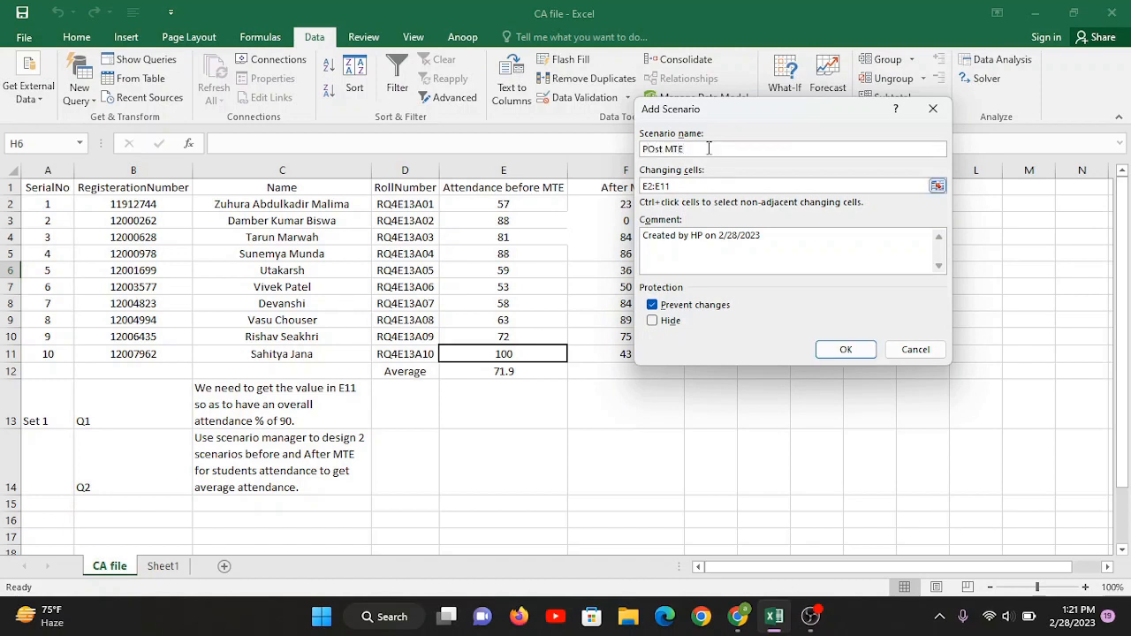
left_click_drag(664, 149, 612, 146)
type("P")
left_click(846, 350)
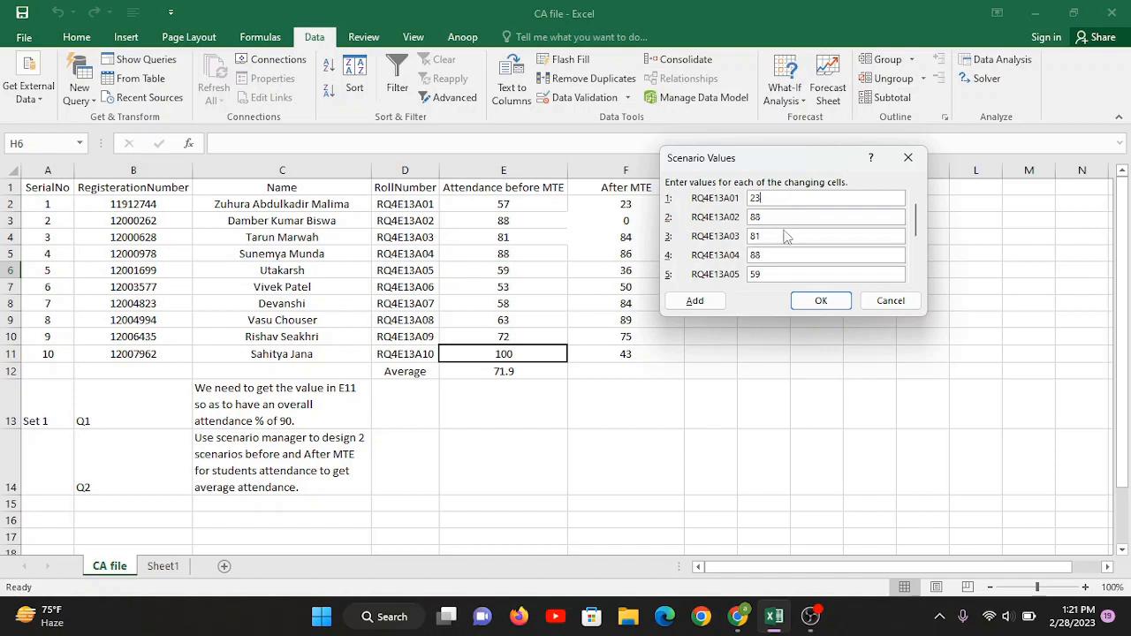
Set the Post MTE scenario values for cells E2 to E6 to 23, 0, 84, 86 and 36
key("Tab")
type("0")
key("Tab")
type("84")
key("Tab")
type("86")
key("Tab")
type("86")
key("Tab")
key("shift+Tab")
type("36")
Set the Post MTE scenario values for cells E7 to E11 to 50, 84, 89, 75 and 43, and save the scenario
key("Tab")
type("50")
key("Tab")
type("84")
key("Tab")
type("89")
key("Tab")
type("75")
key("Tab")
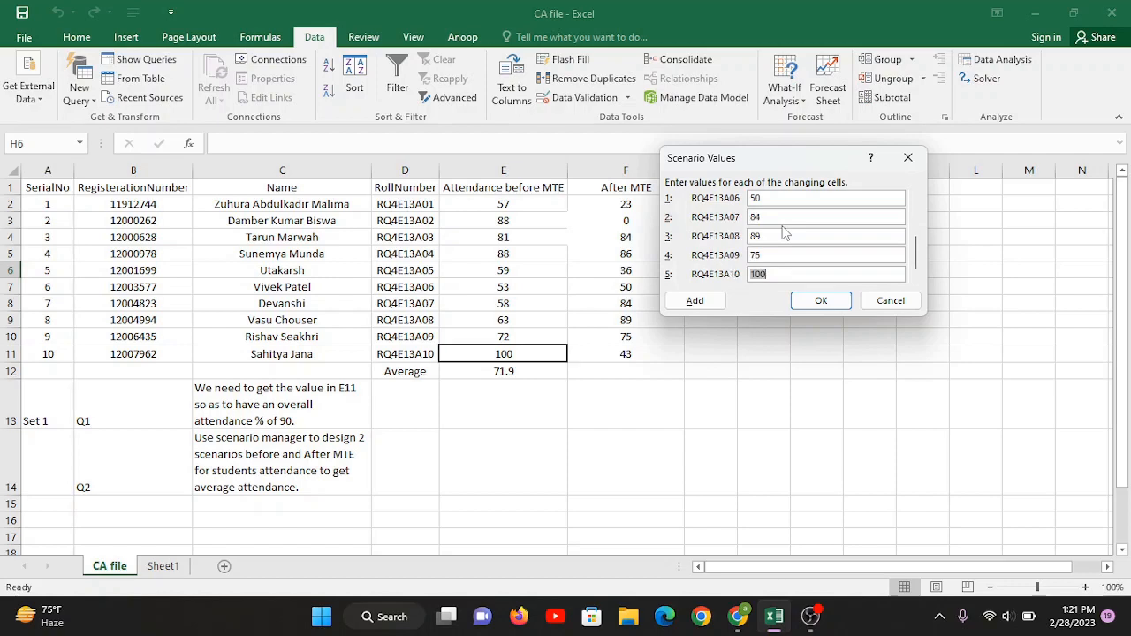
type("43")
left_click(801, 305)
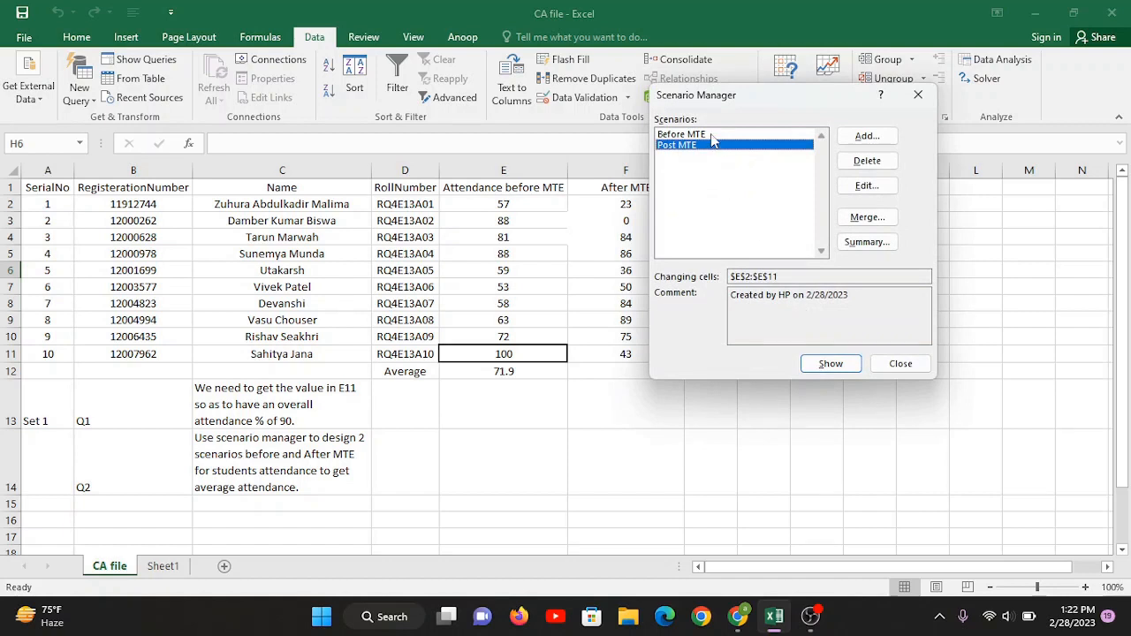
Compare the two scenario entries in Scenario Manager, leaving Before MTE selected
left_click(715, 134)
left_click(714, 146)
left_click(716, 135)
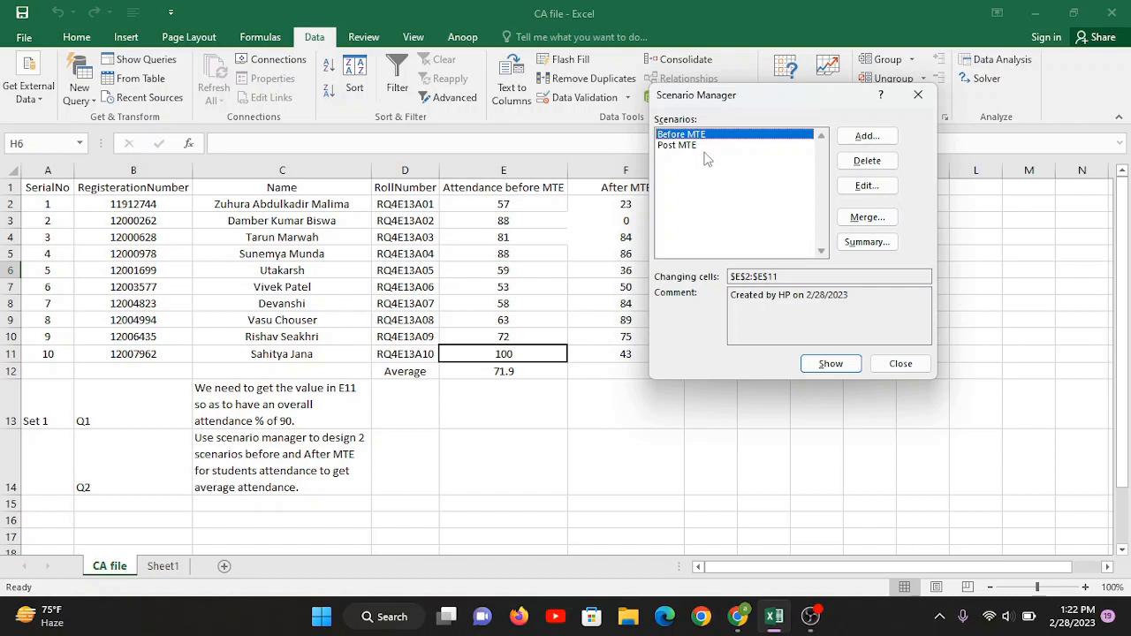
Review the stored values for all ten changing cells in the Post MTE scenario, keeping them as entered
left_click(707, 146)
left_click(704, 136)
left_click(707, 145)
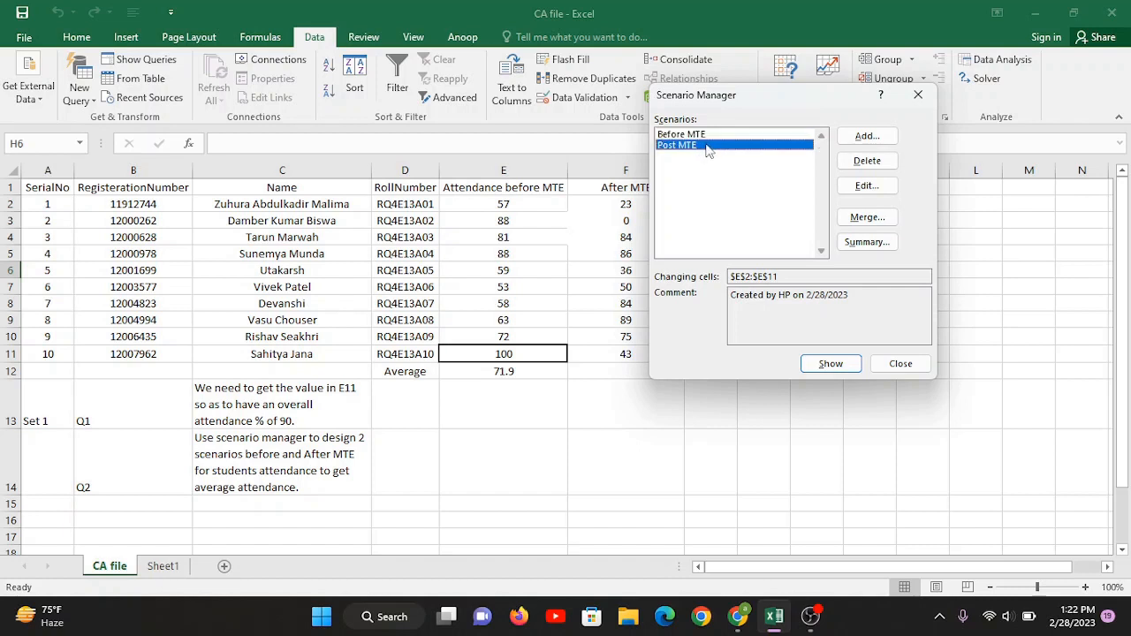
left_click(866, 186)
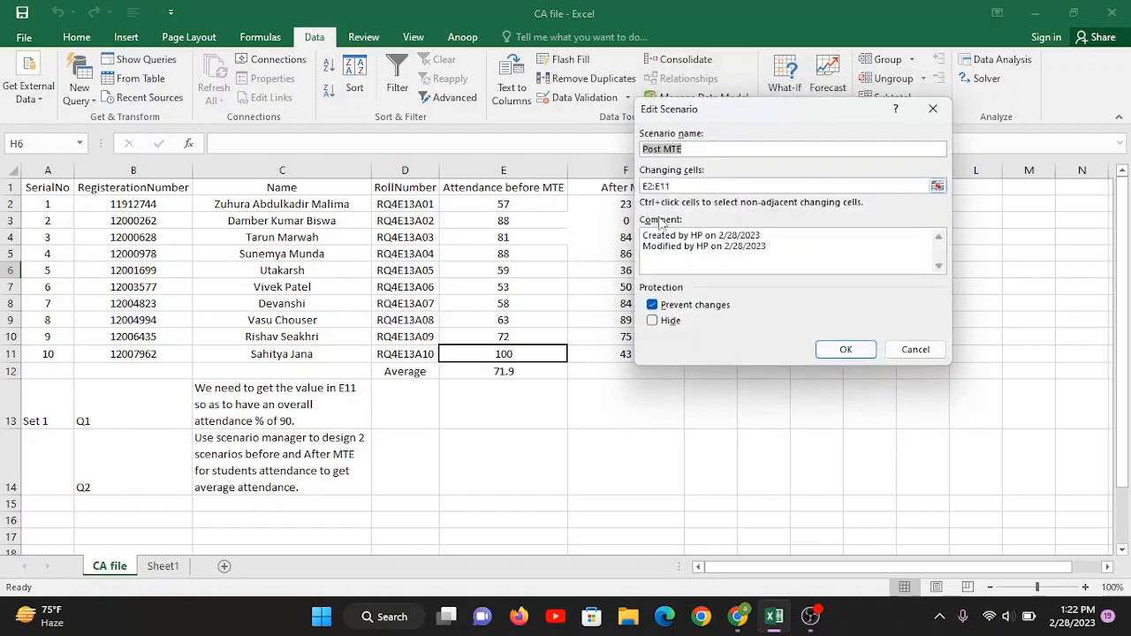
left_click(828, 357)
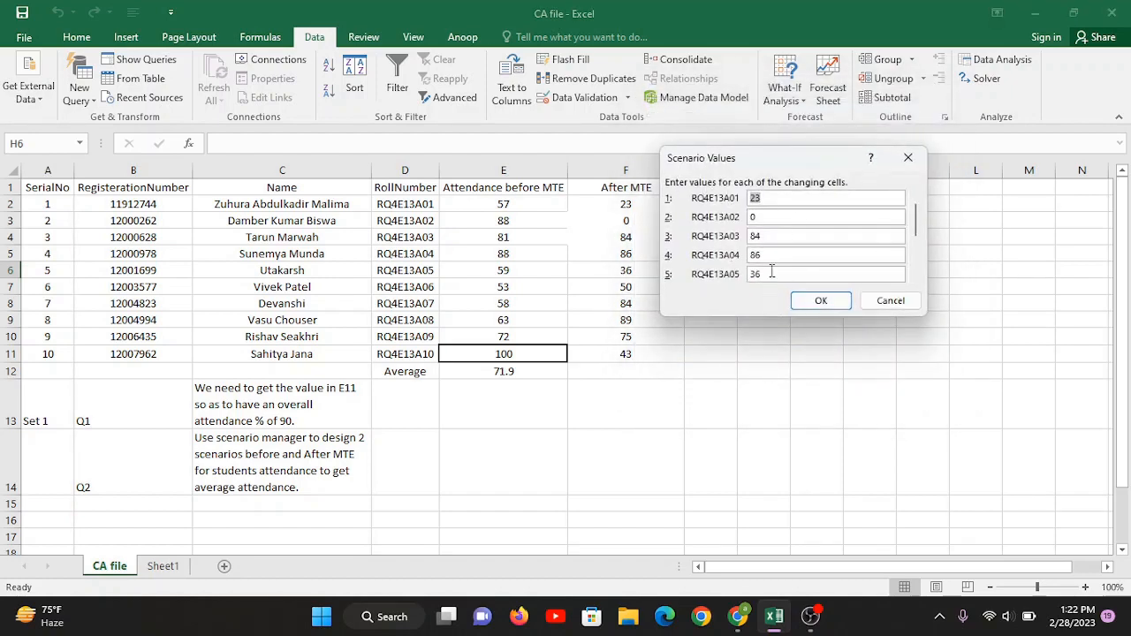
left_click_drag(915, 221, 916, 255)
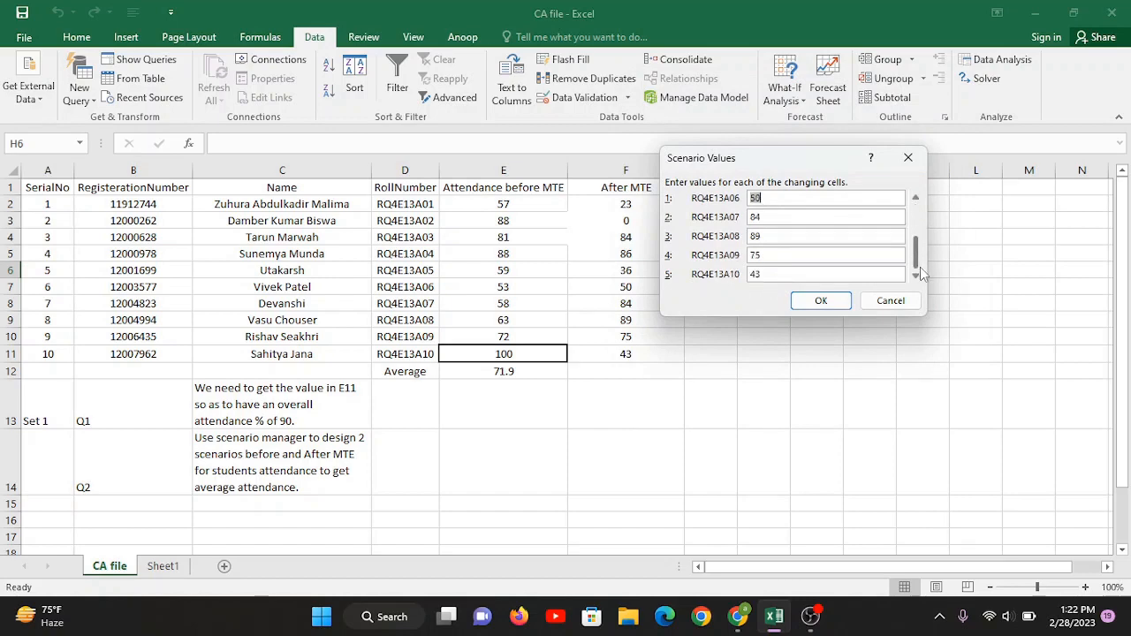
left_click(821, 301)
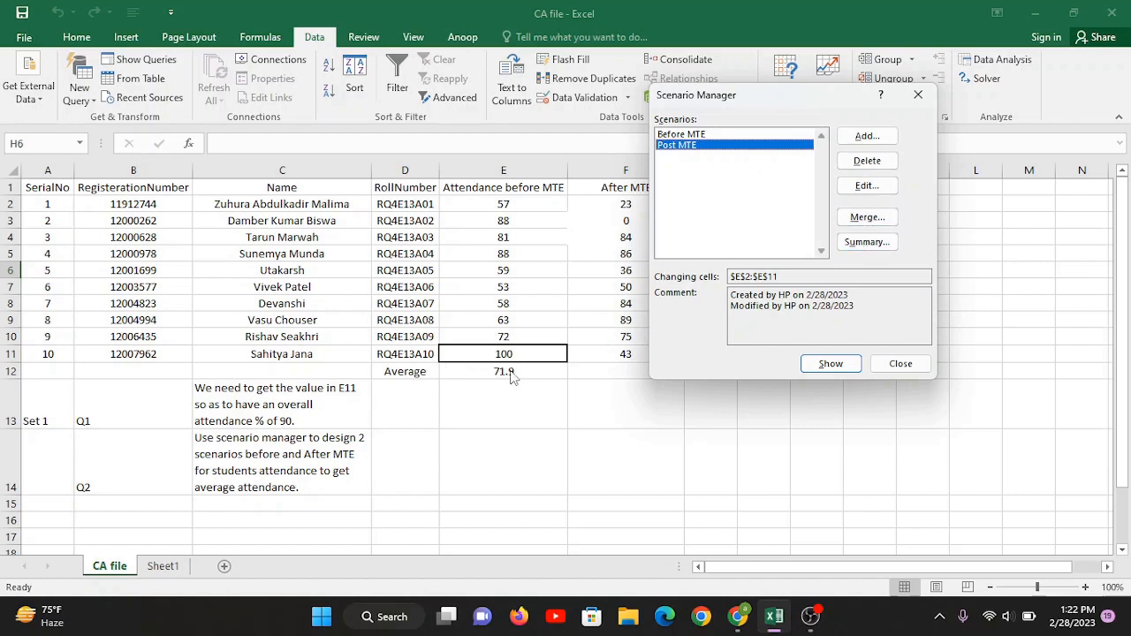
Generate a scenario summary report of both scenarios with the average attendance cell E12 as the result cell
left_click(867, 243)
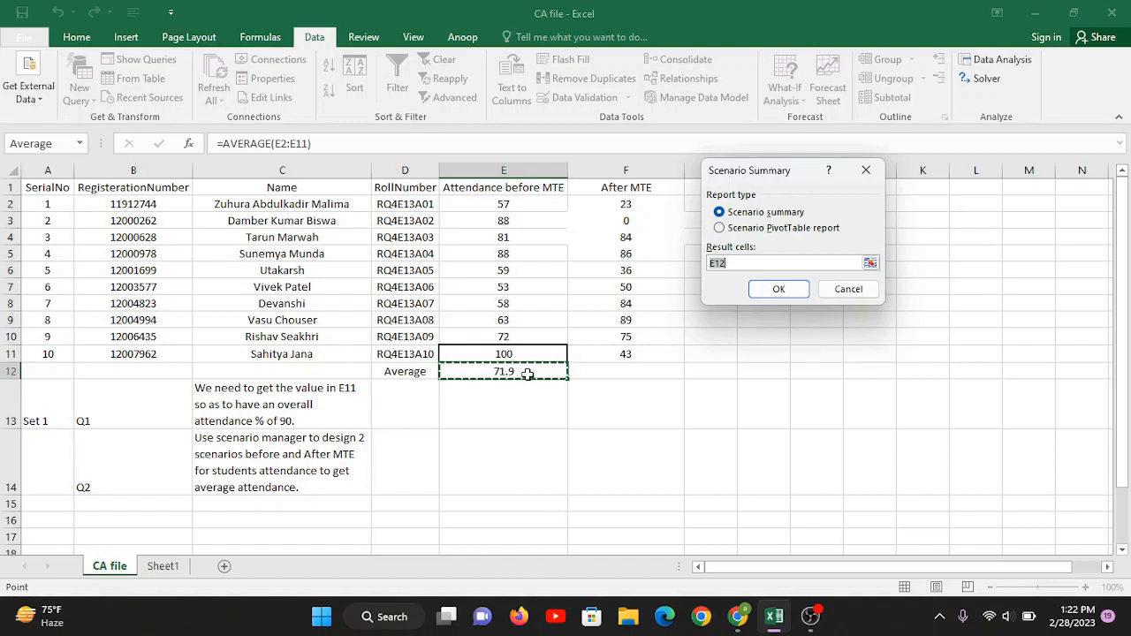
left_click(780, 290)
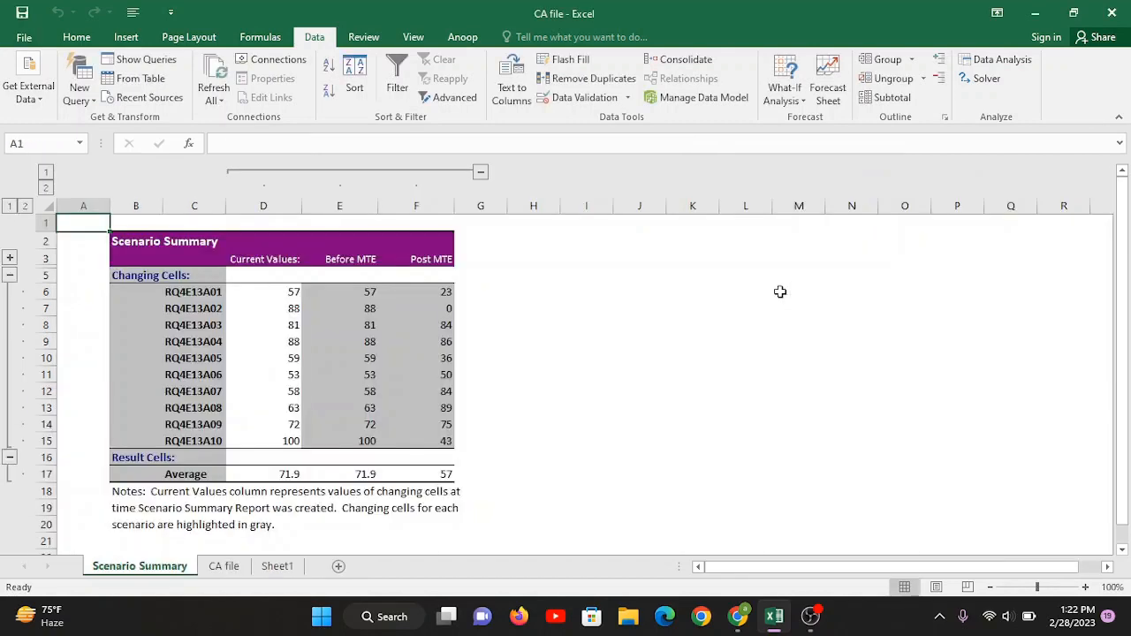
Examine the changing cell names, the scenario headings and the average attendance for each scenario in the summary report
left_click_drag(185, 291, 190, 440)
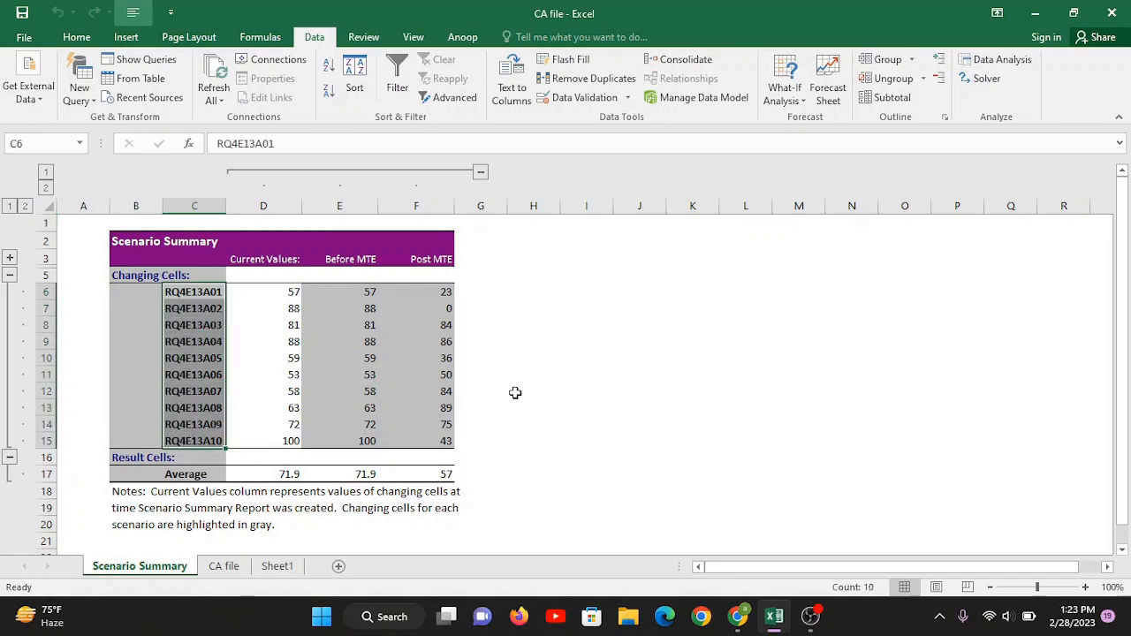
left_click_drag(184, 293, 199, 439)
left_click_drag(341, 251, 424, 253)
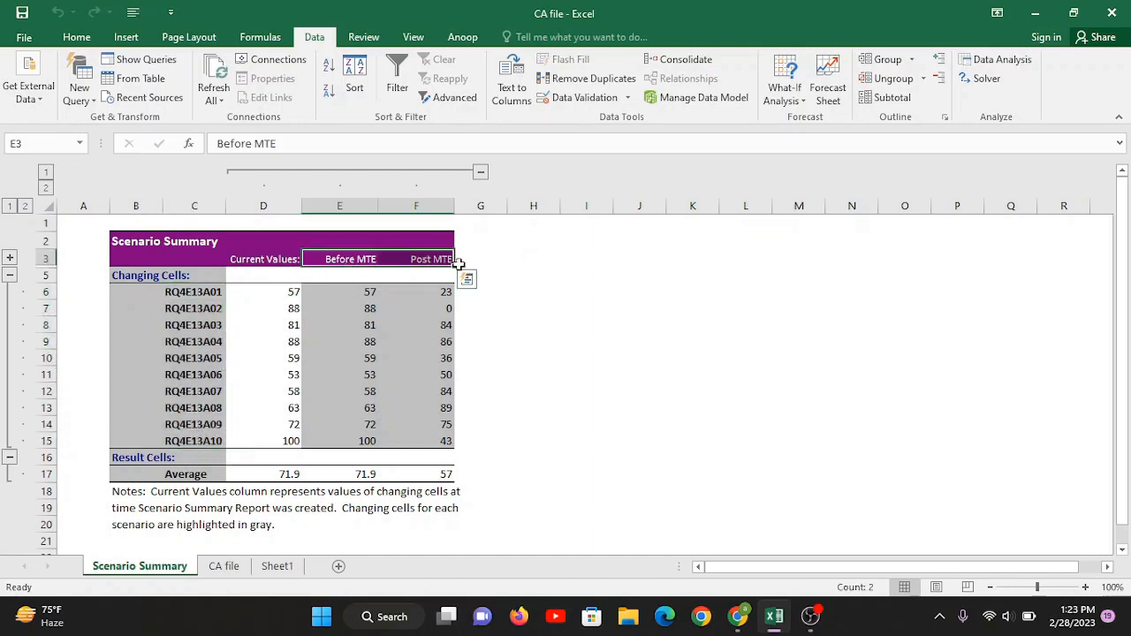
left_click(275, 474)
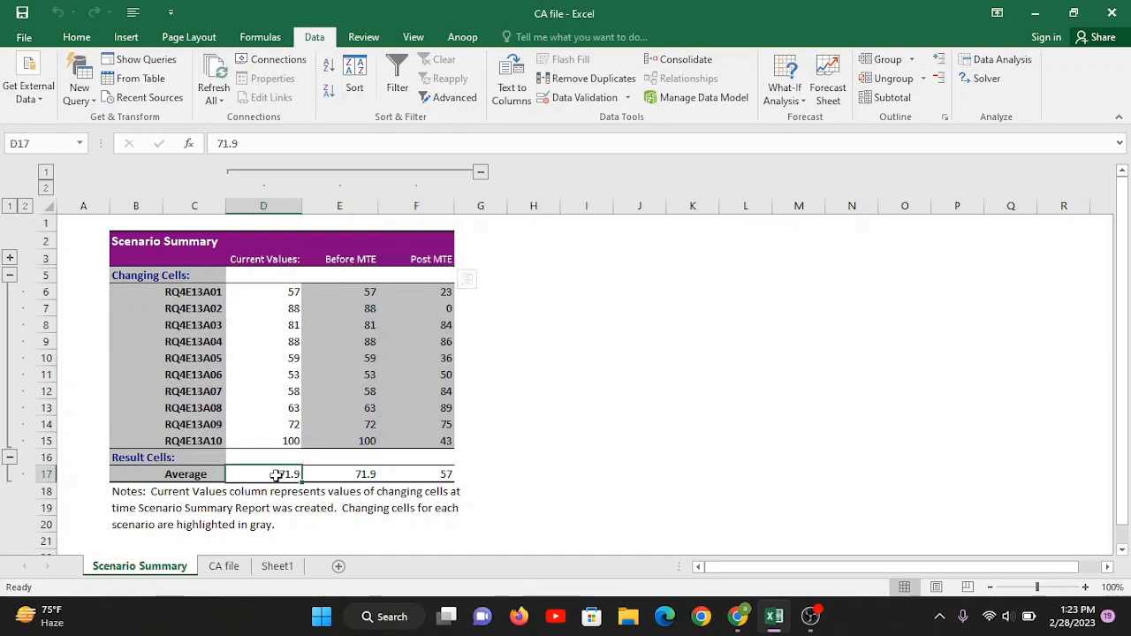
left_click(337, 474)
left_click(428, 470)
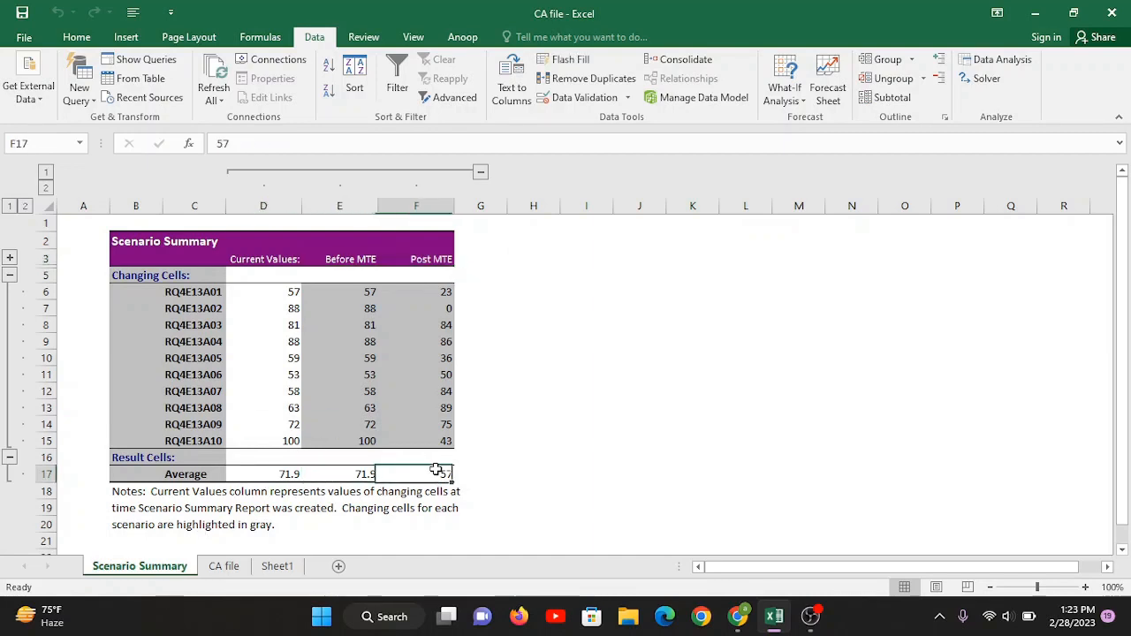
left_click(366, 474)
left_click(432, 472)
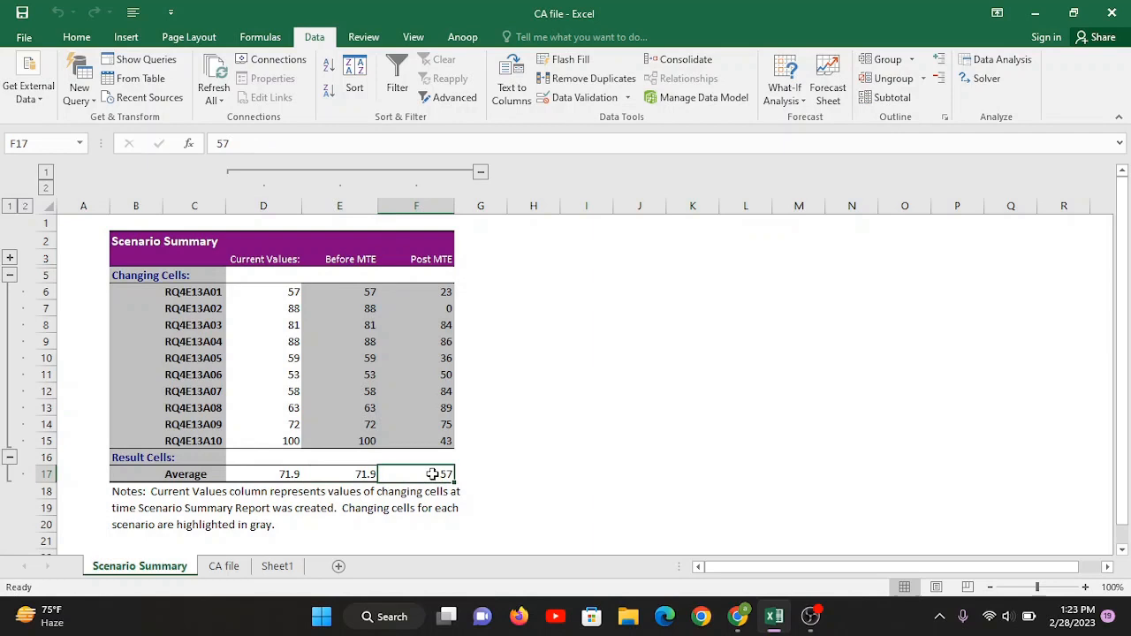
left_click(366, 473)
left_click(427, 474)
left_click(168, 481)
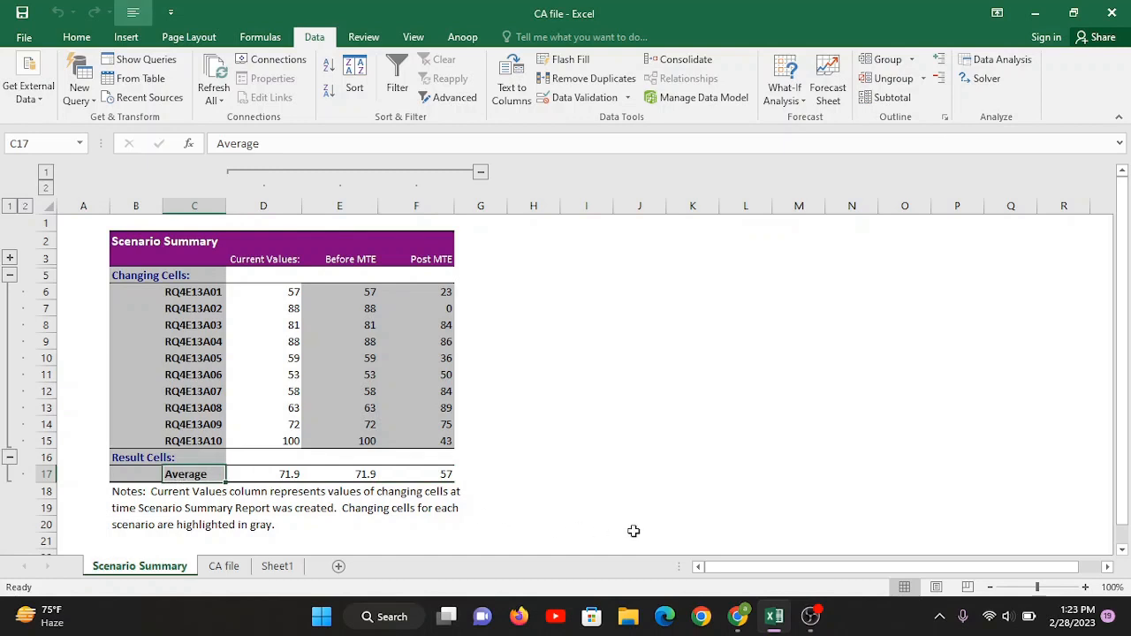